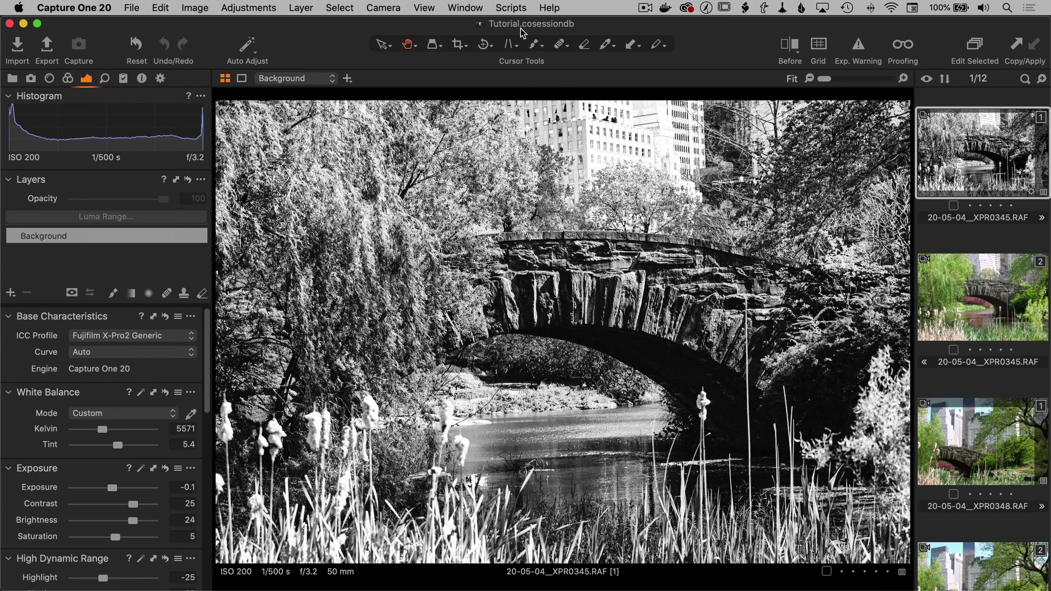
click(257, 7)
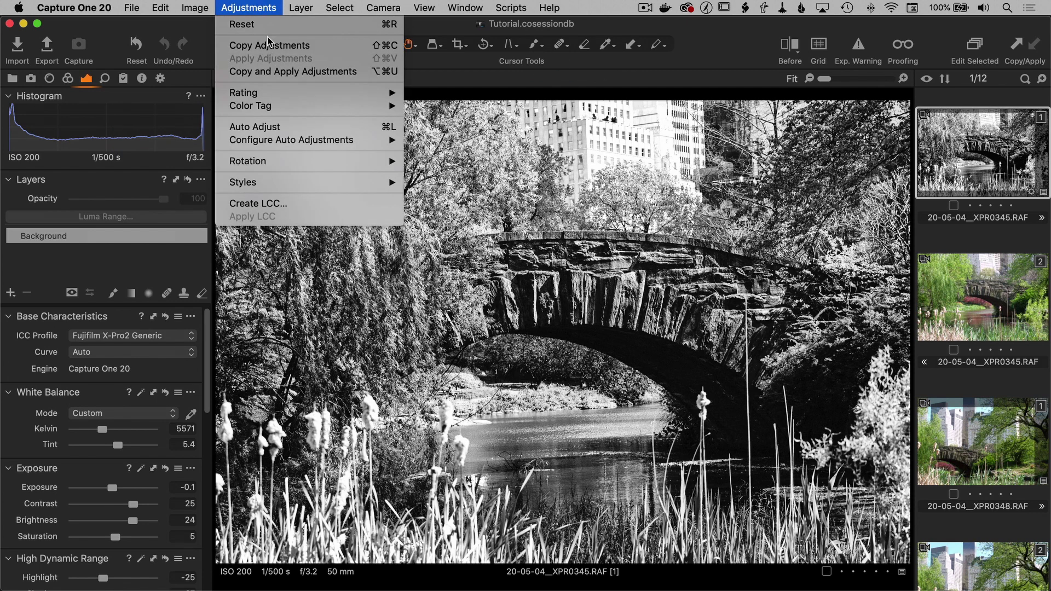
click(242, 6)
click(162, 7)
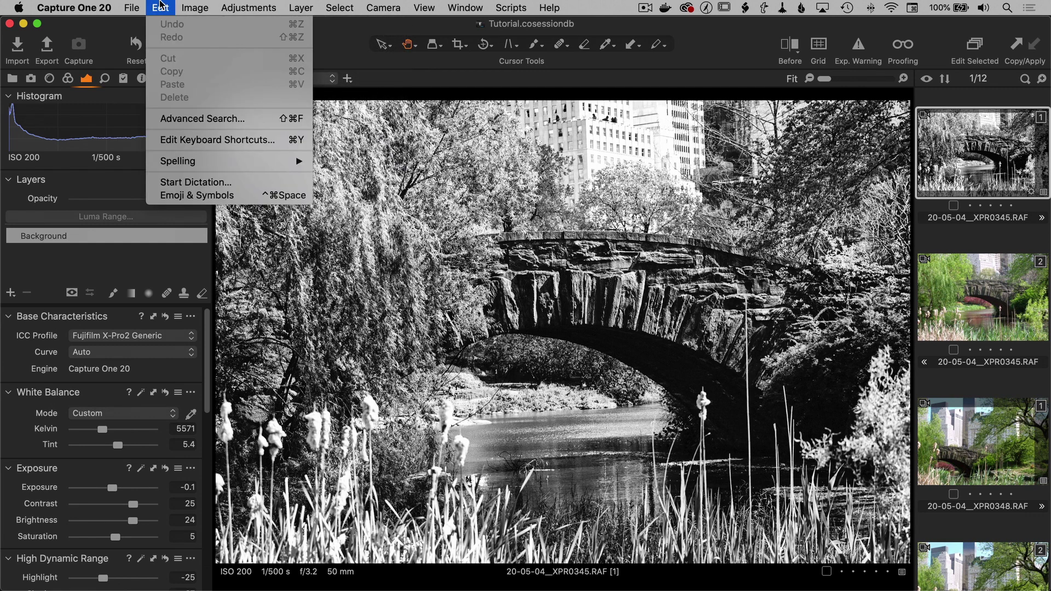
mouse_move(253, 4)
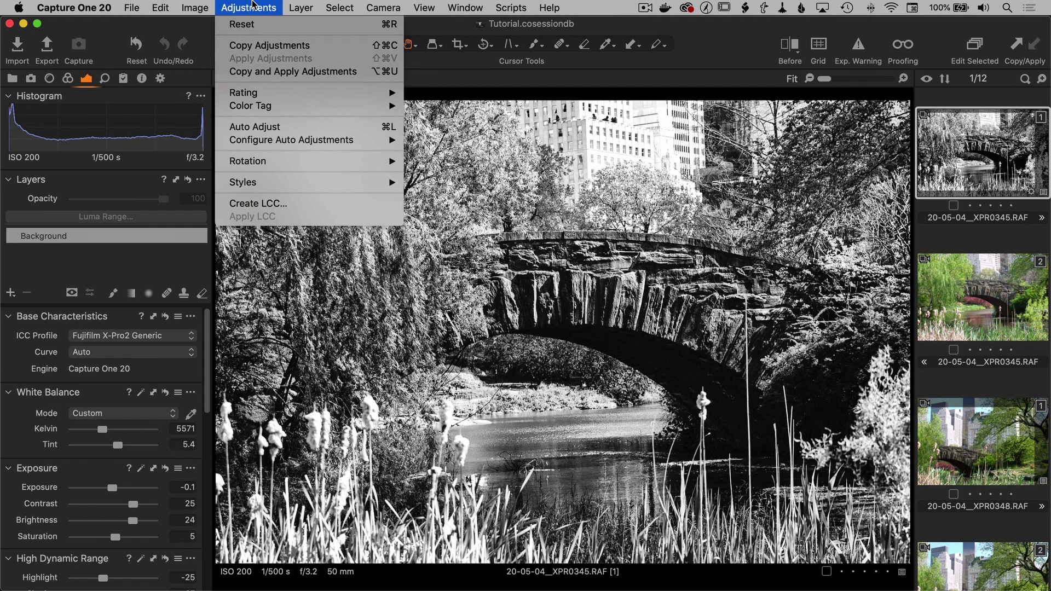
click(446, 82)
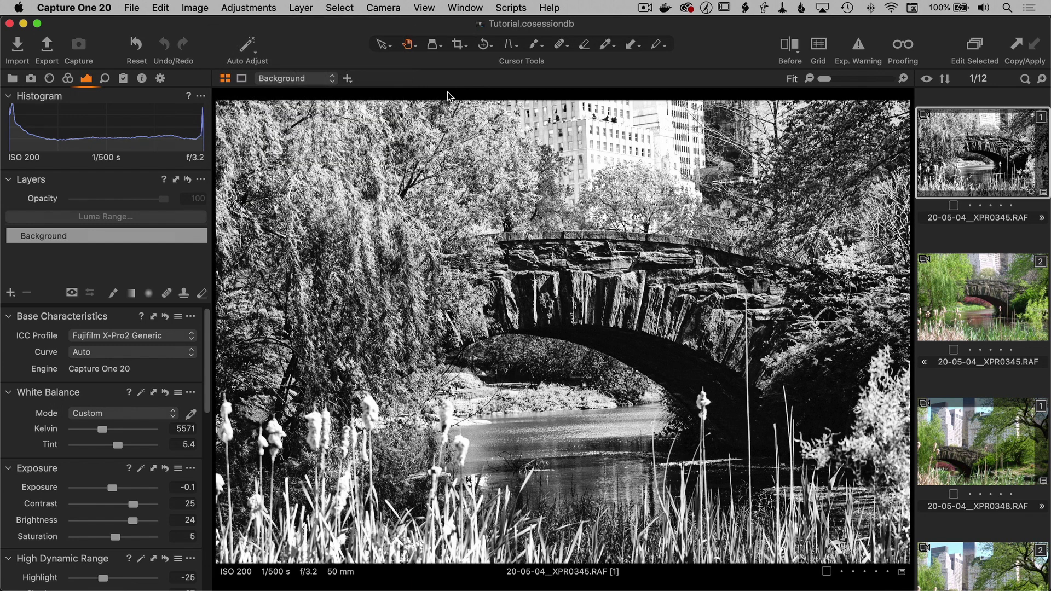
click(1016, 50)
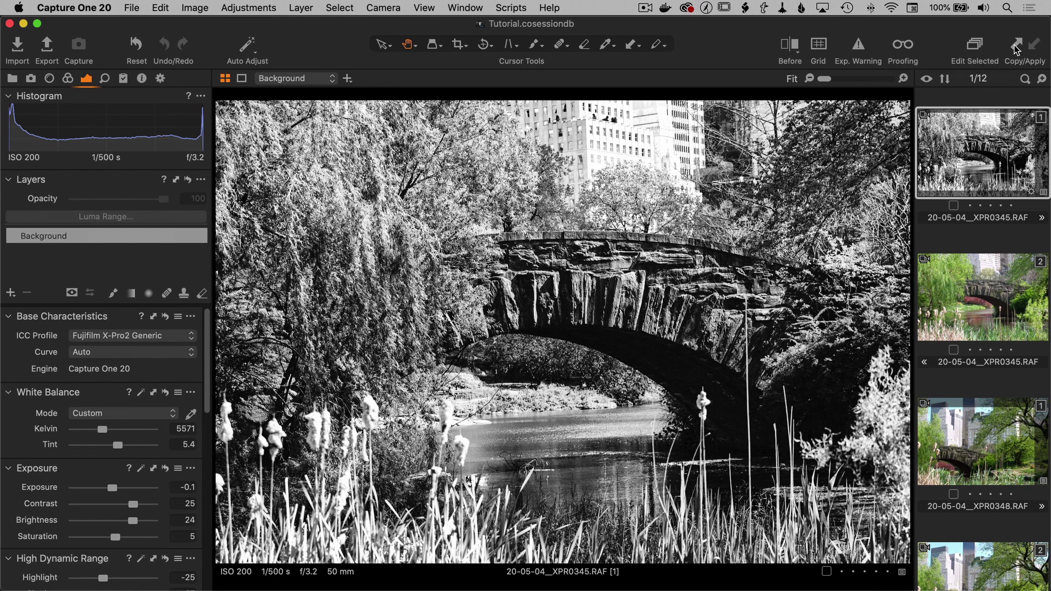
click(124, 80)
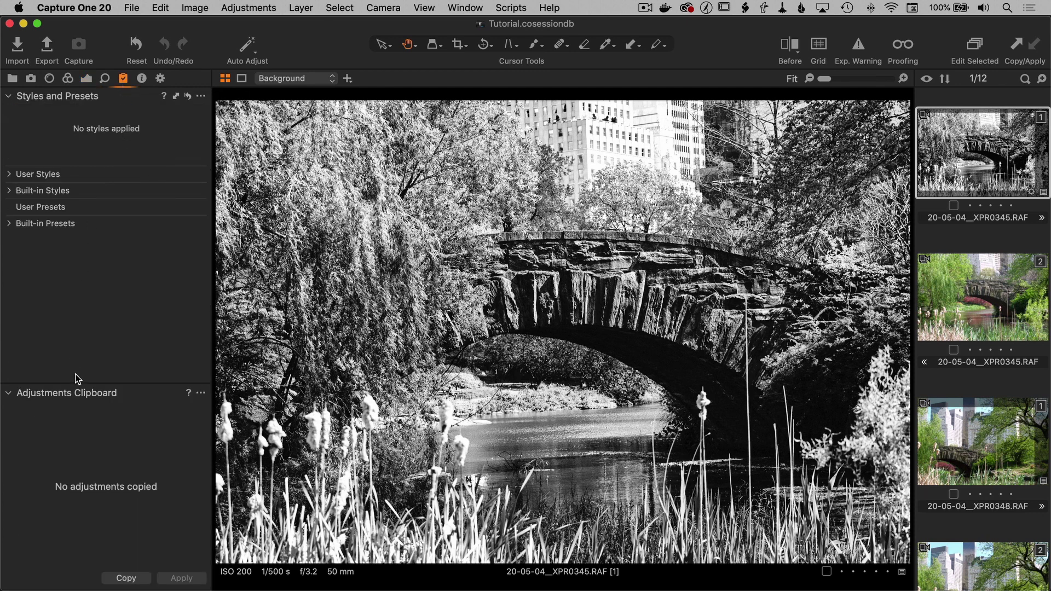
Move the Adjustments Clipboard above Styles and Presets and copy the bridge photo's adjustments
drag(73, 398, 77, 111)
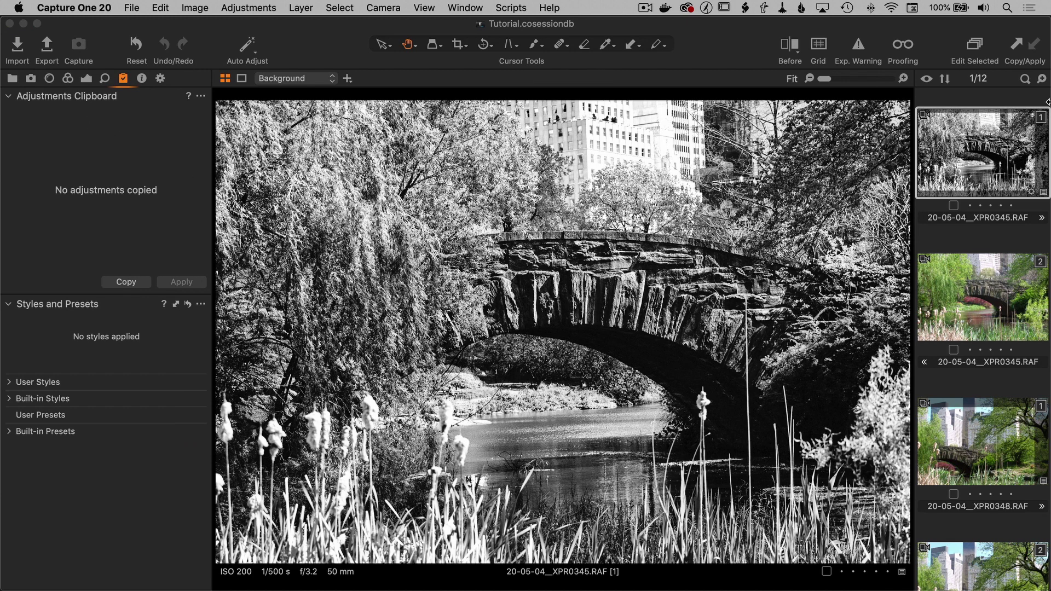
click(1016, 49)
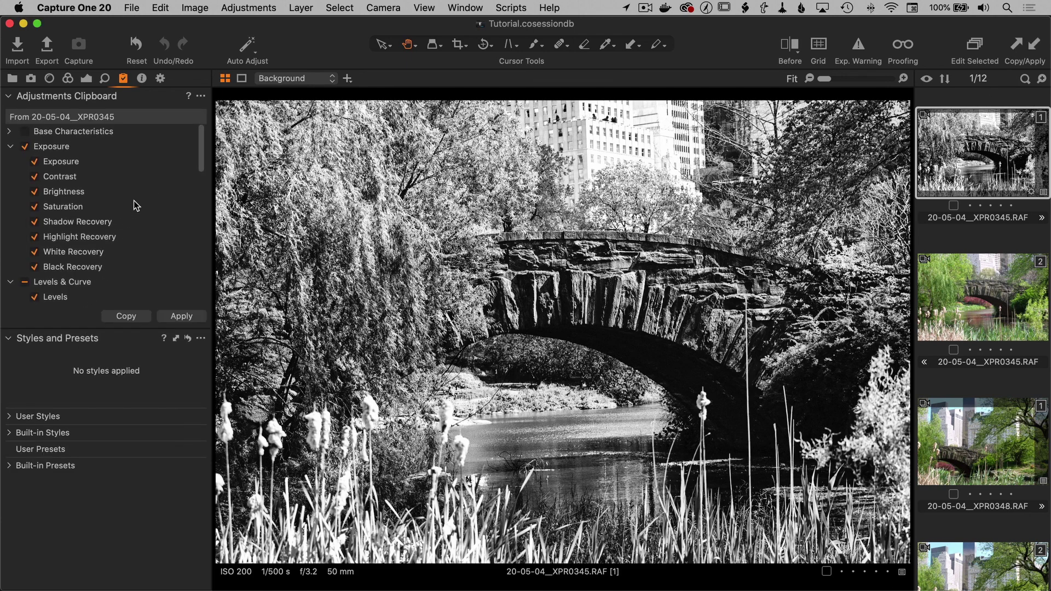
Review the clipboard's checked adjustments: Levels, Curve, White Balance and Black & White
drag(459, 256, 391, 262)
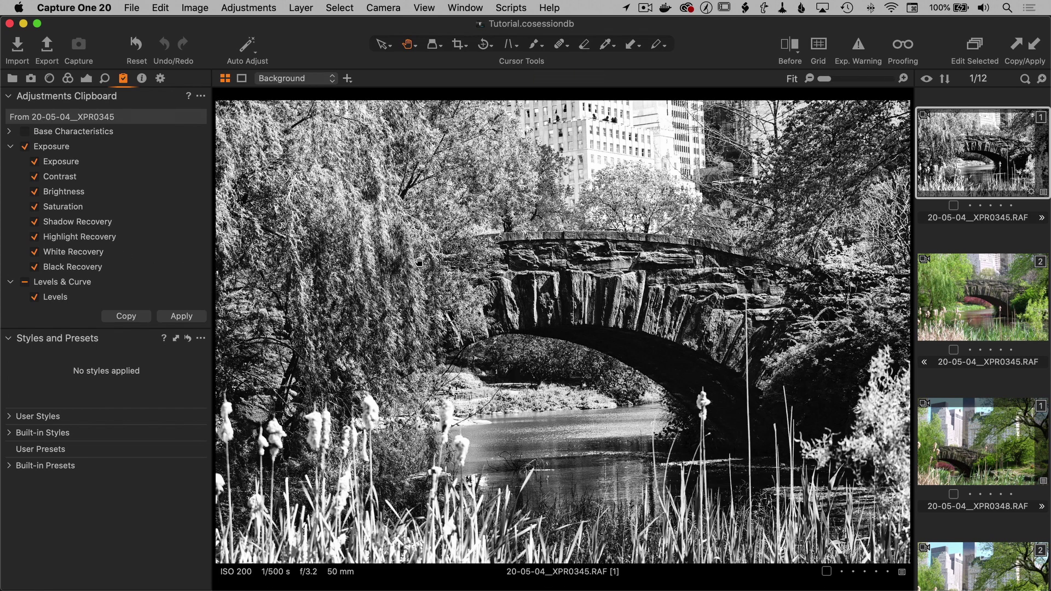
scroll(141, 234, down, 3)
scroll(140, 236, down, 6)
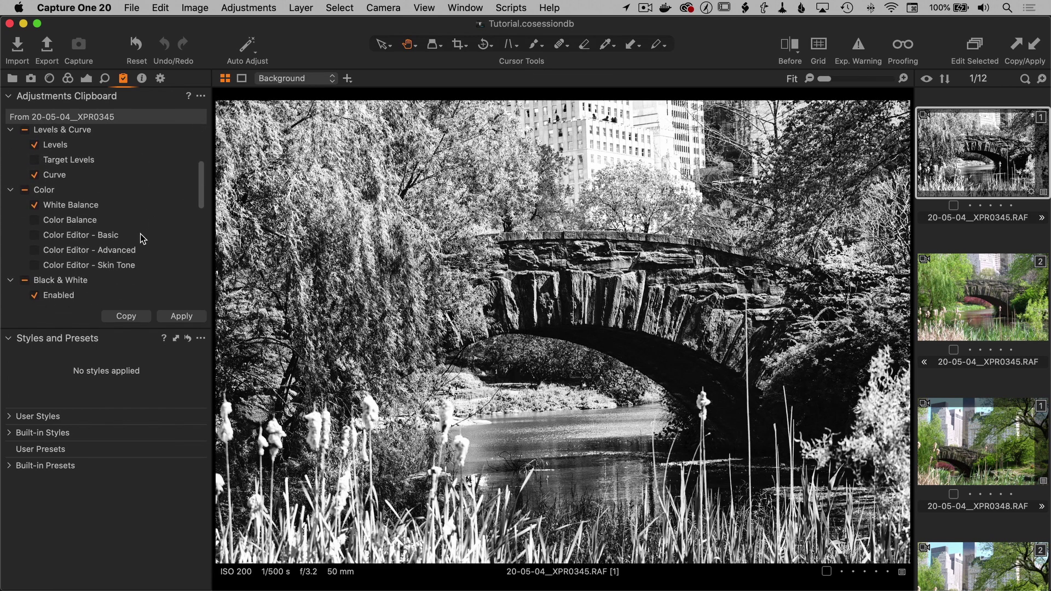
scroll(140, 234, down, 10)
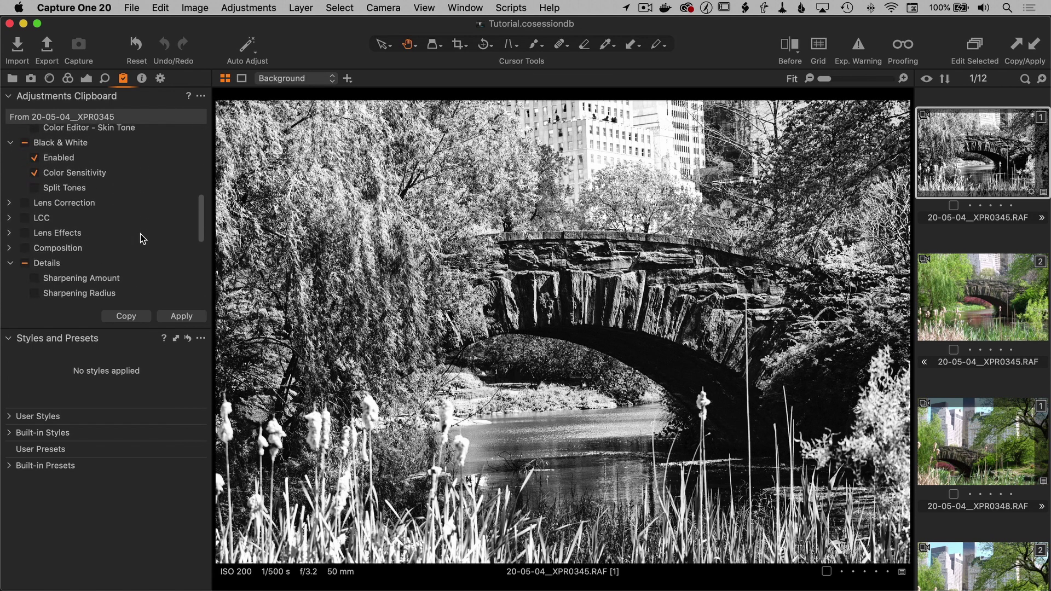
scroll(140, 235, down, 4)
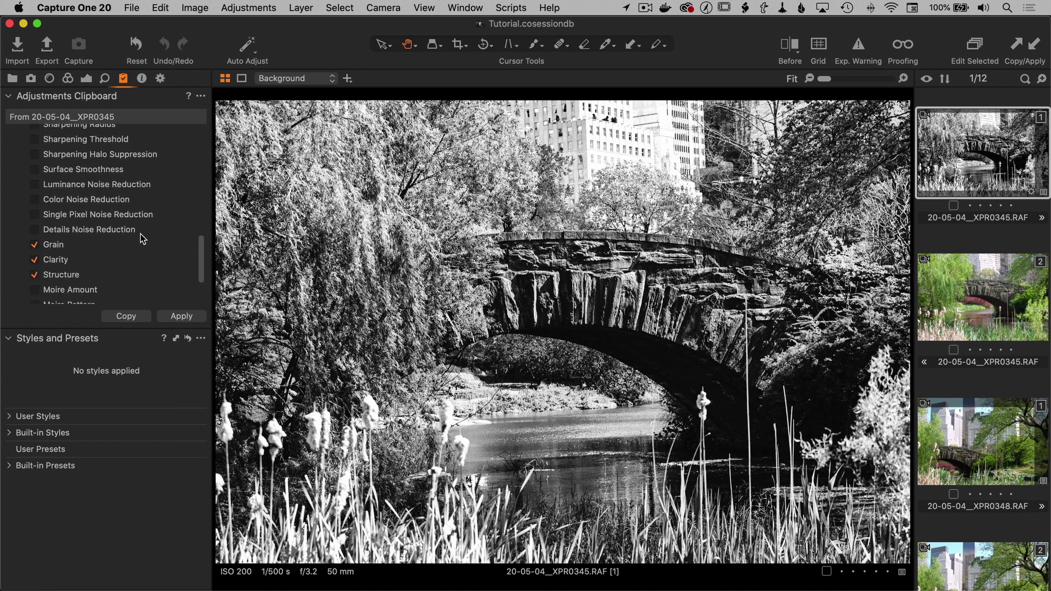
scroll(140, 234, up, 10)
scroll(140, 234, up, 10)
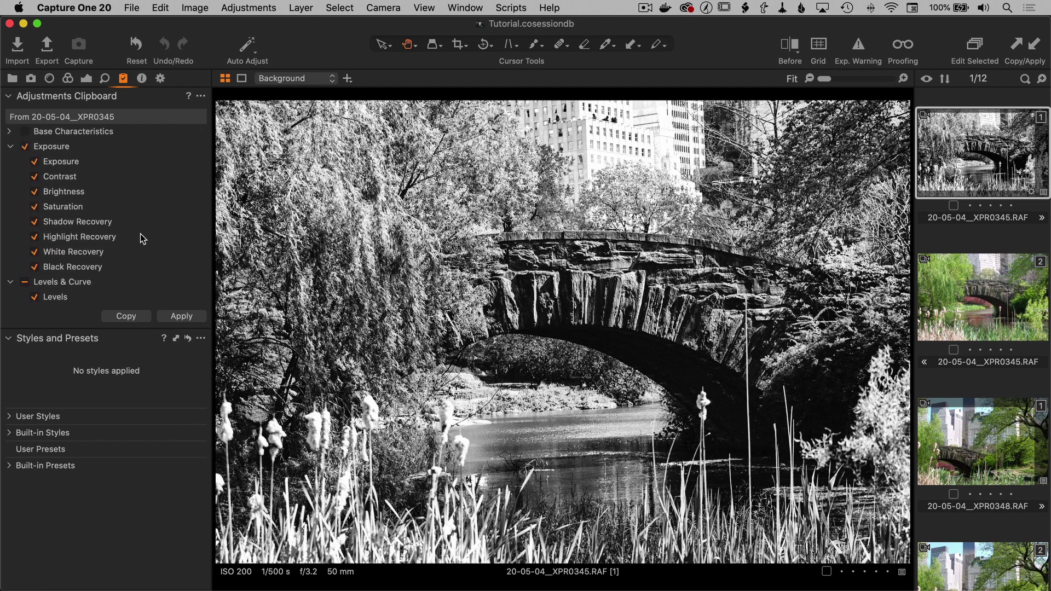
scroll(140, 234, down, 3)
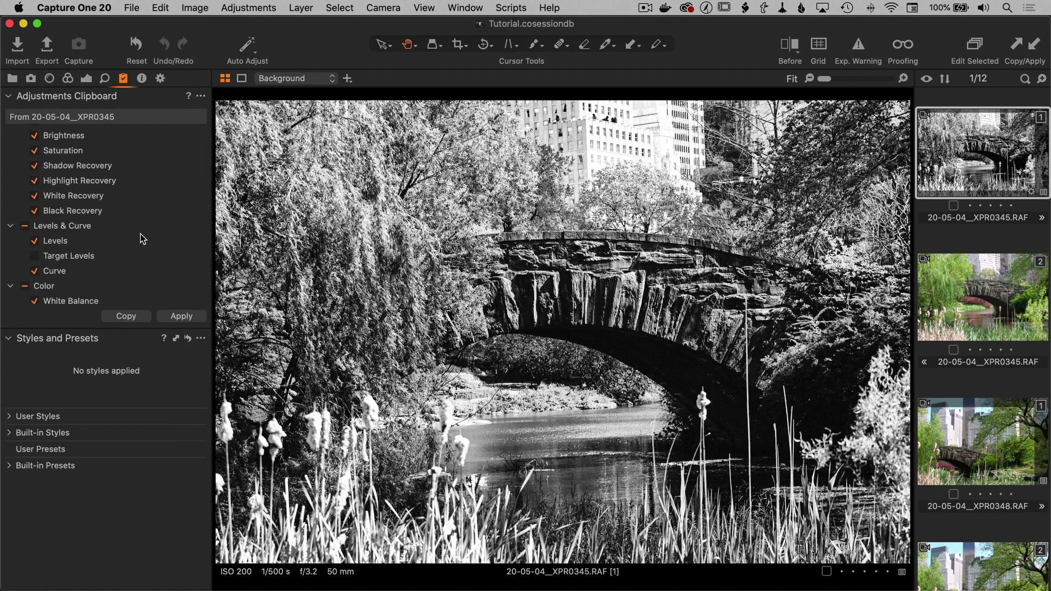
scroll(140, 234, down, 5)
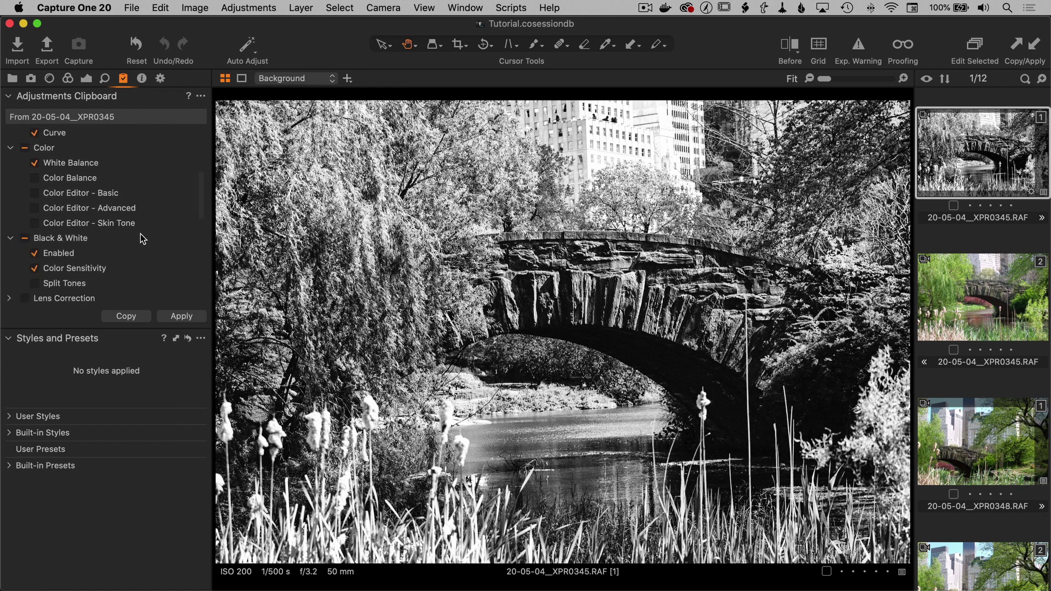
scroll(140, 234, down, 5)
scroll(140, 234, down, 3)
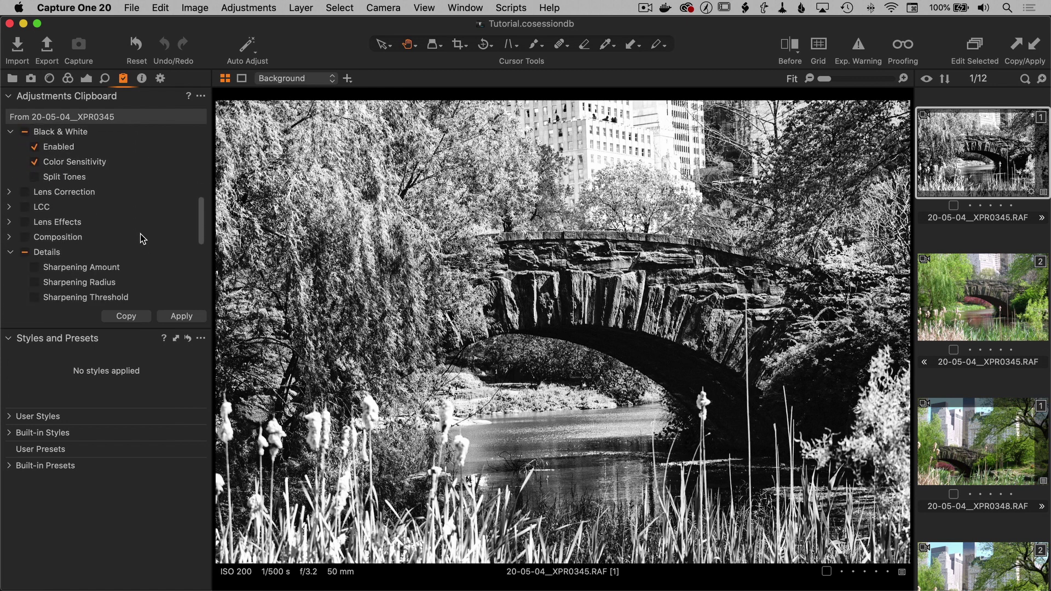
Expand the Composition group to check the crop settings in the clipboard
click(10, 200)
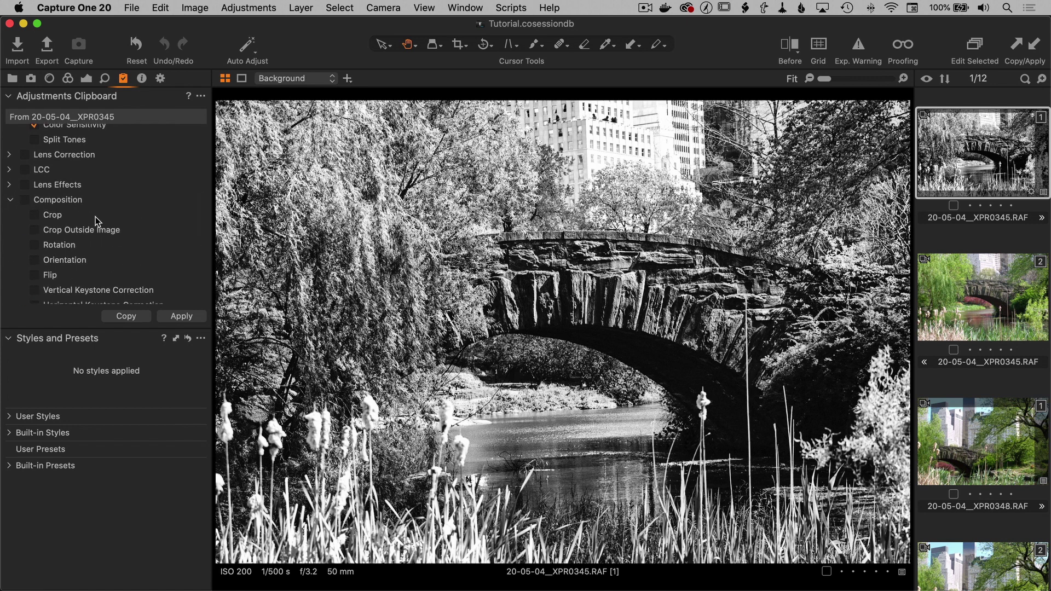
scroll(95, 217, down, 1)
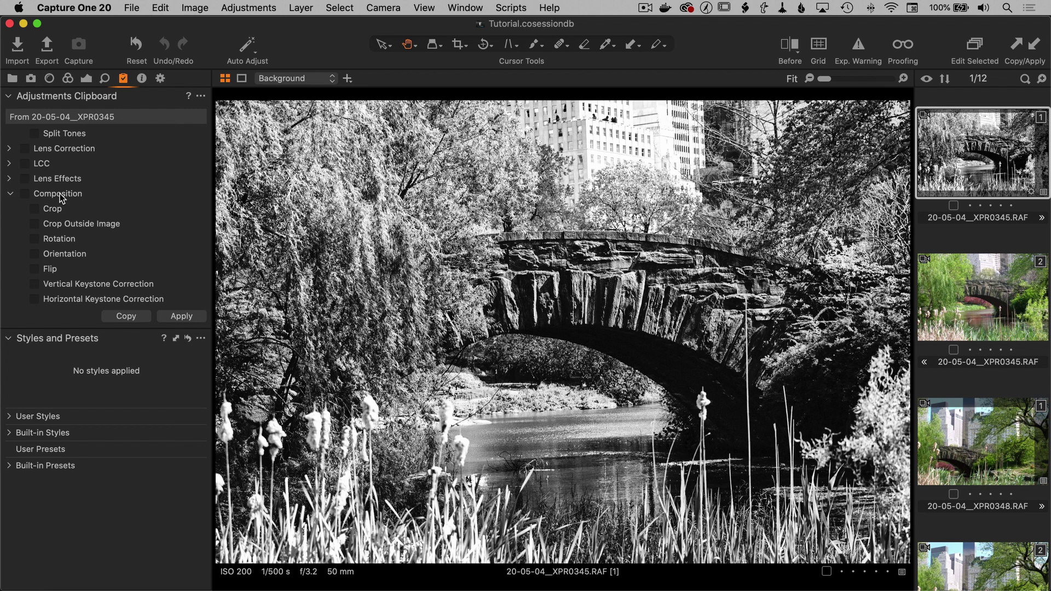
scroll(62, 198, down, 3)
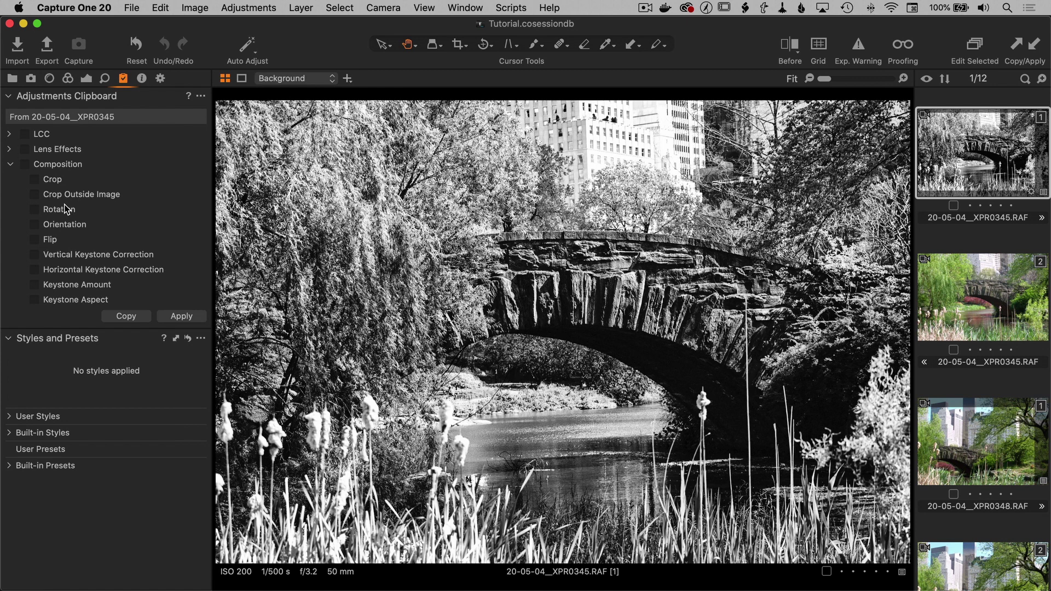
scroll(64, 209, down, 10)
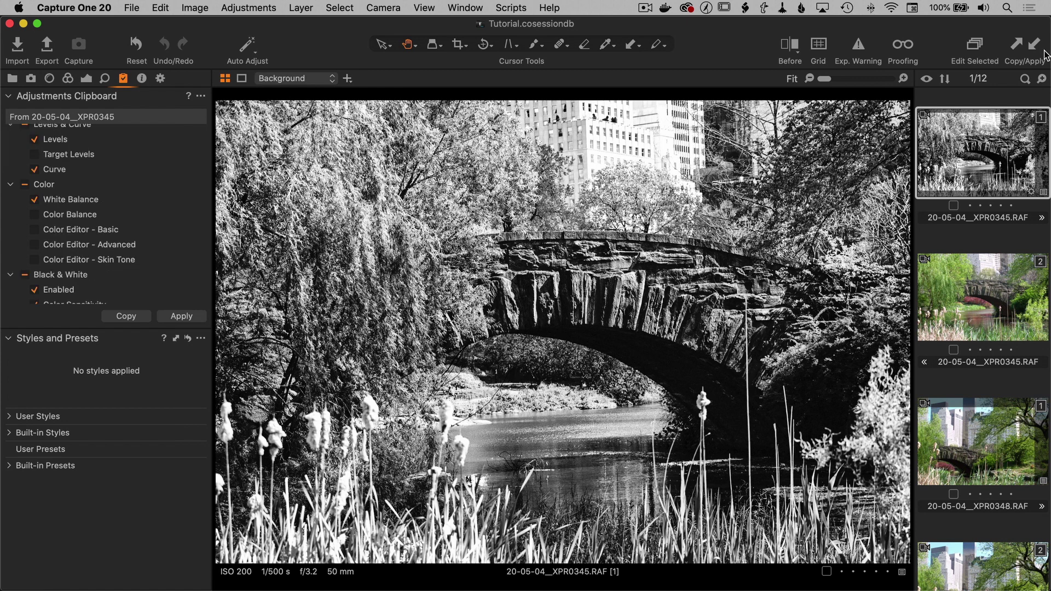
Select the three colour bridge variants and paste the black-and-white look onto them
click(969, 282)
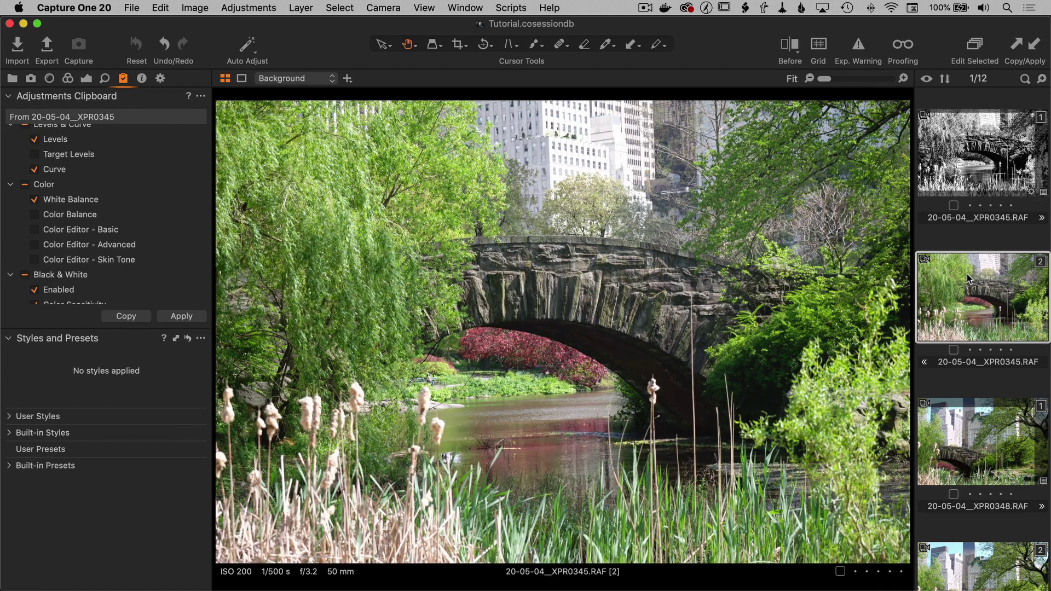
click(972, 427)
click(964, 289)
shift+click(969, 573)
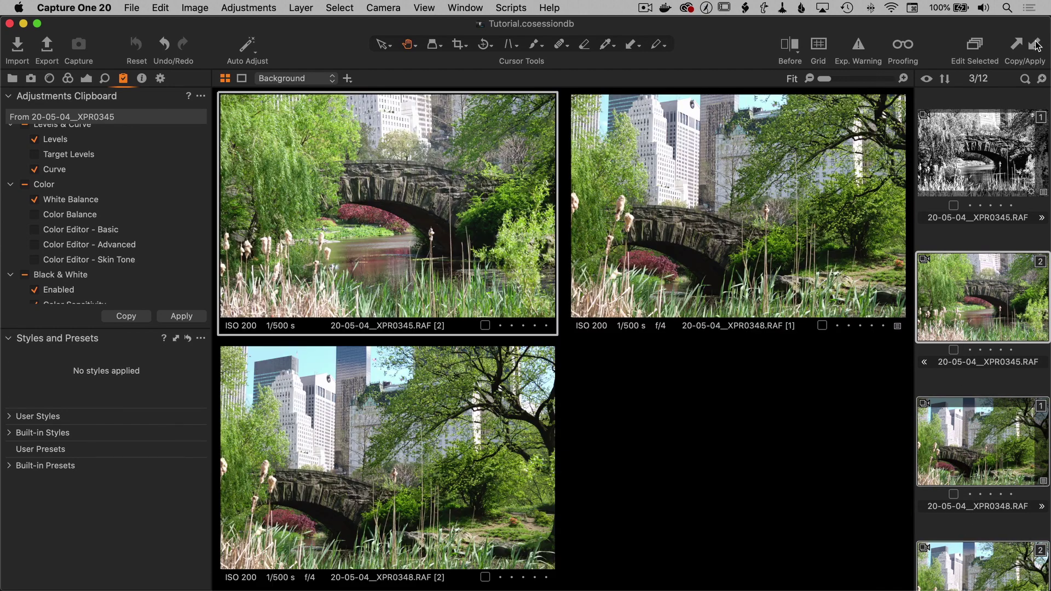
click(1036, 45)
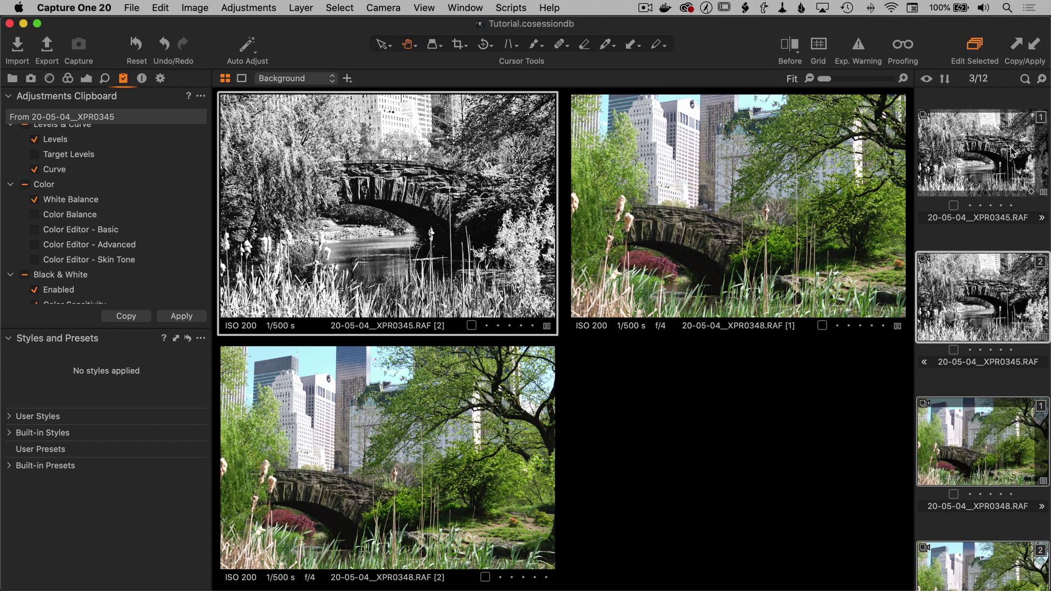
Undo the paste, enable Edit Selected, and reapply the black-and-white look to all three
click(985, 51)
key(super+z)
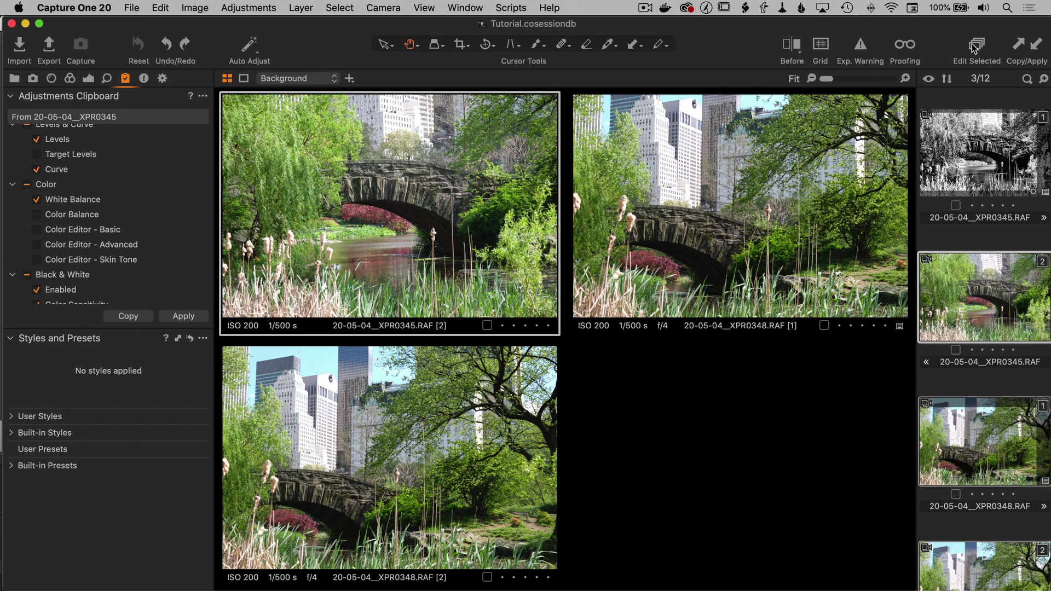
click(975, 49)
click(1040, 48)
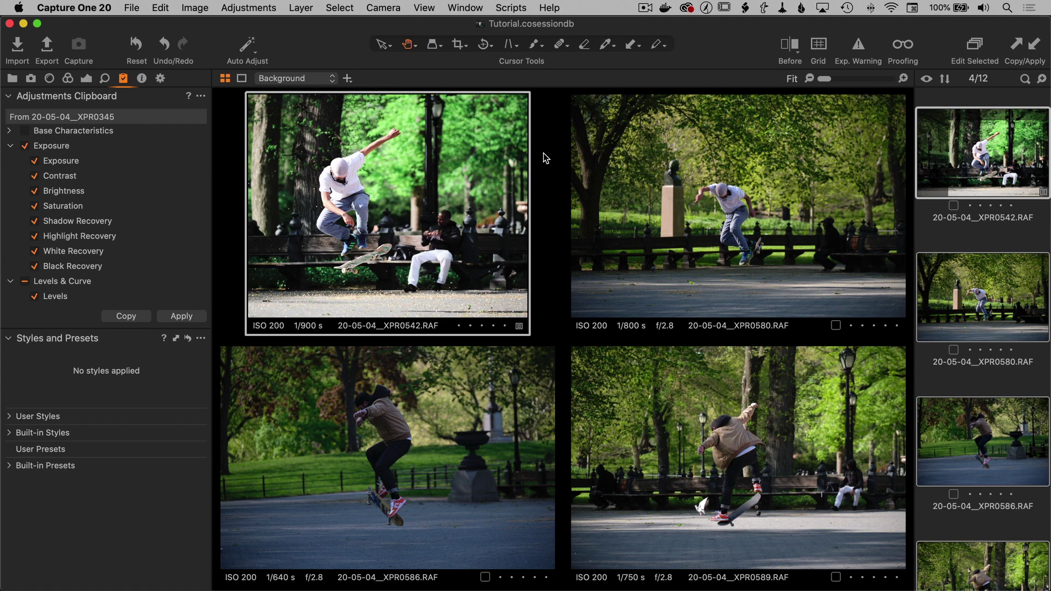
Add the Copy and Apply command to the toolbar, left of Before, via Customize Toolbar
right_click(699, 43)
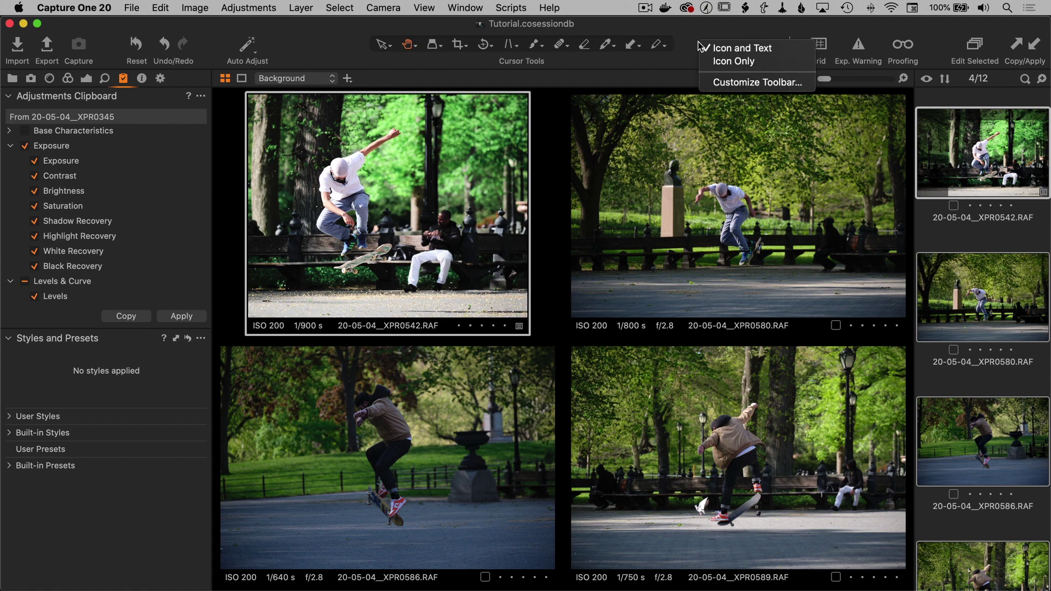
click(724, 82)
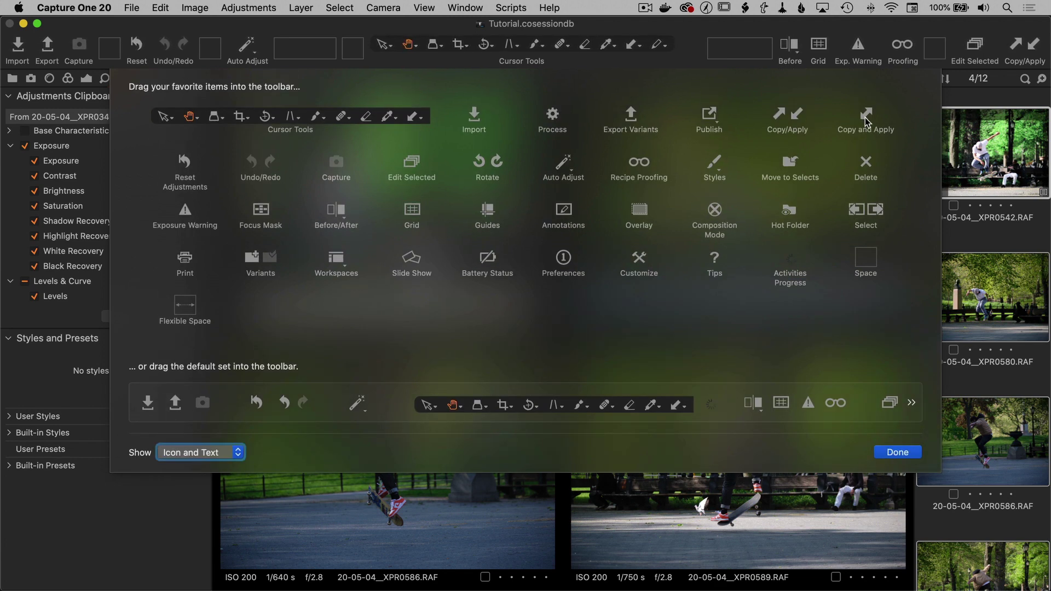
drag(869, 127, 752, 58)
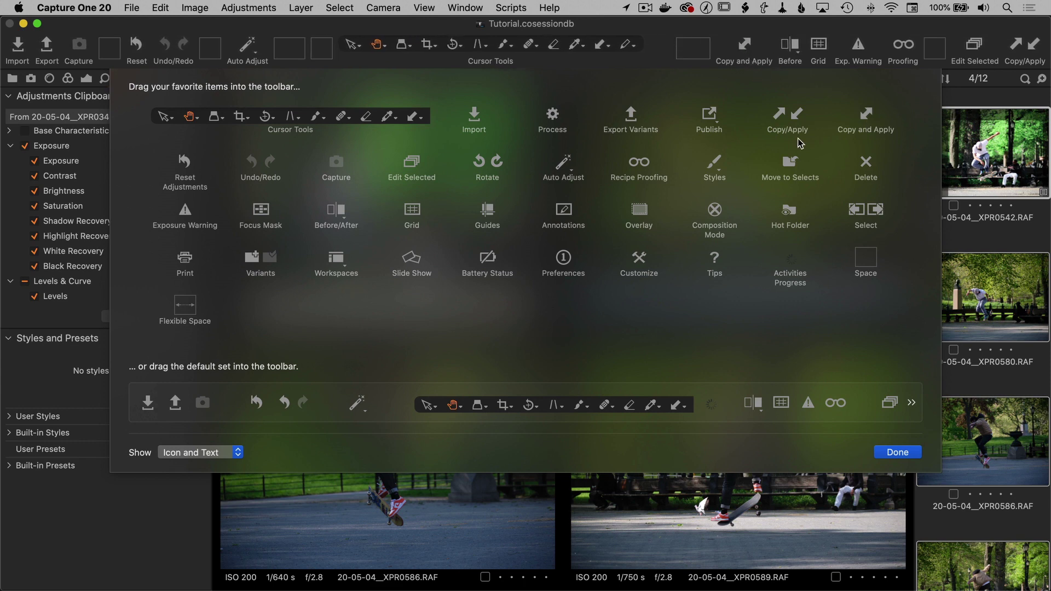
click(889, 452)
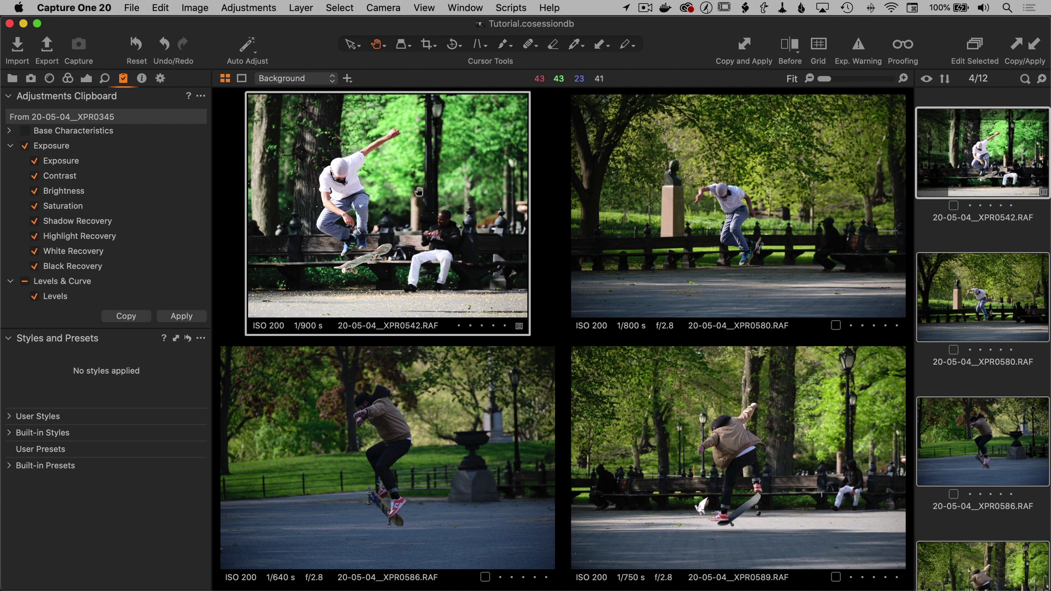
Copy the first skateboard photo's adjustments onto the other three photos, then show the Exposure tools
click(1014, 44)
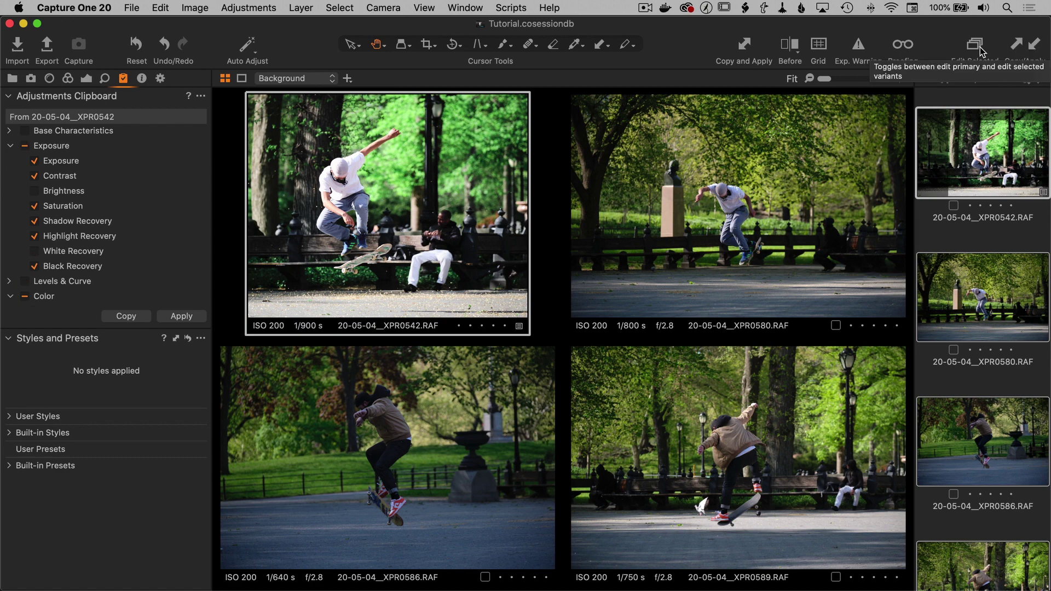
click(746, 47)
drag(791, 26, 651, 29)
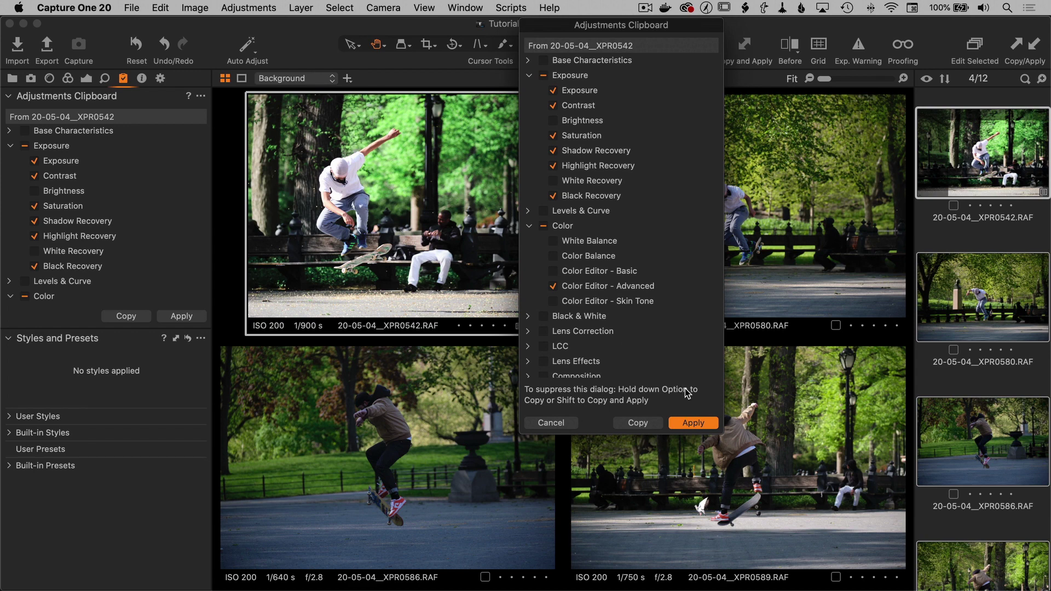
click(692, 422)
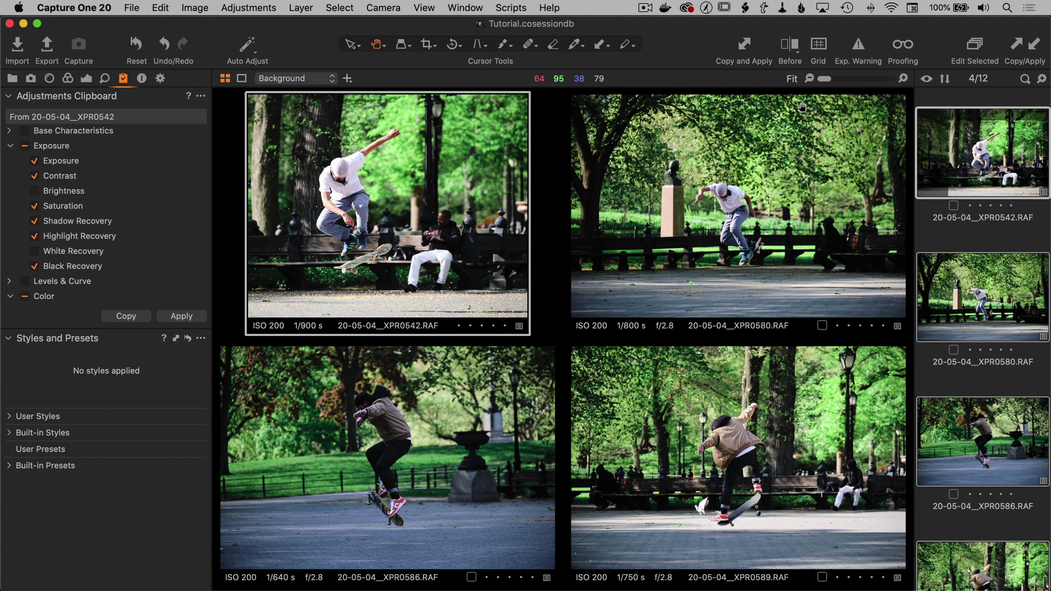
click(748, 66)
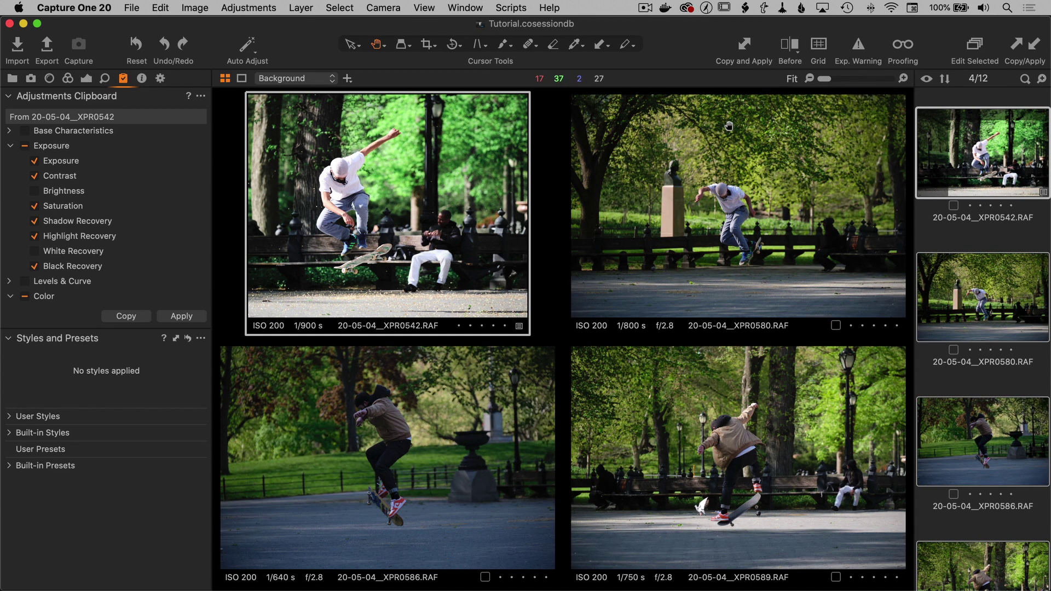
click(747, 47)
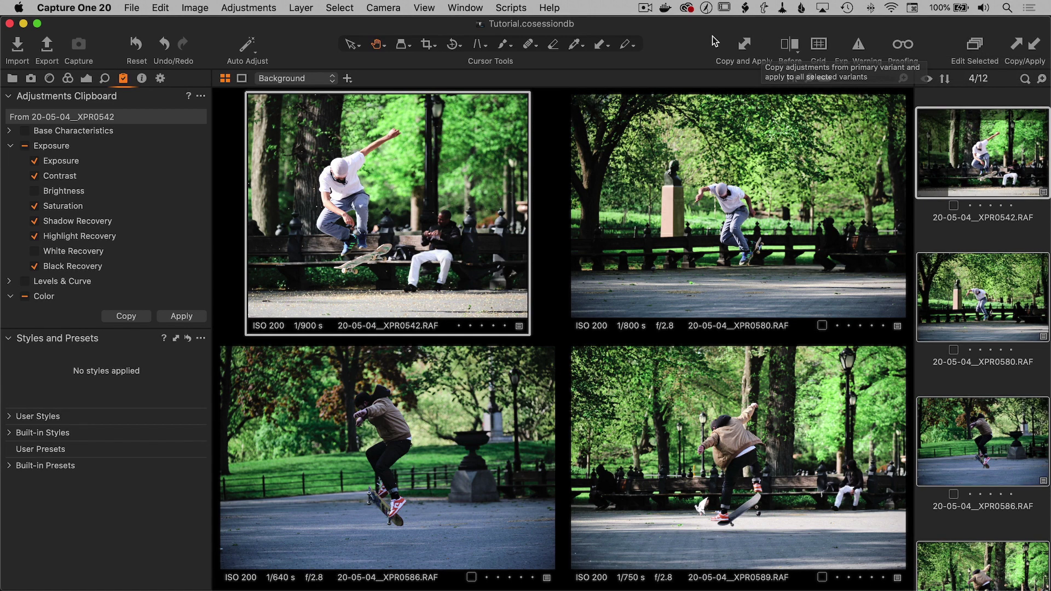
click(86, 78)
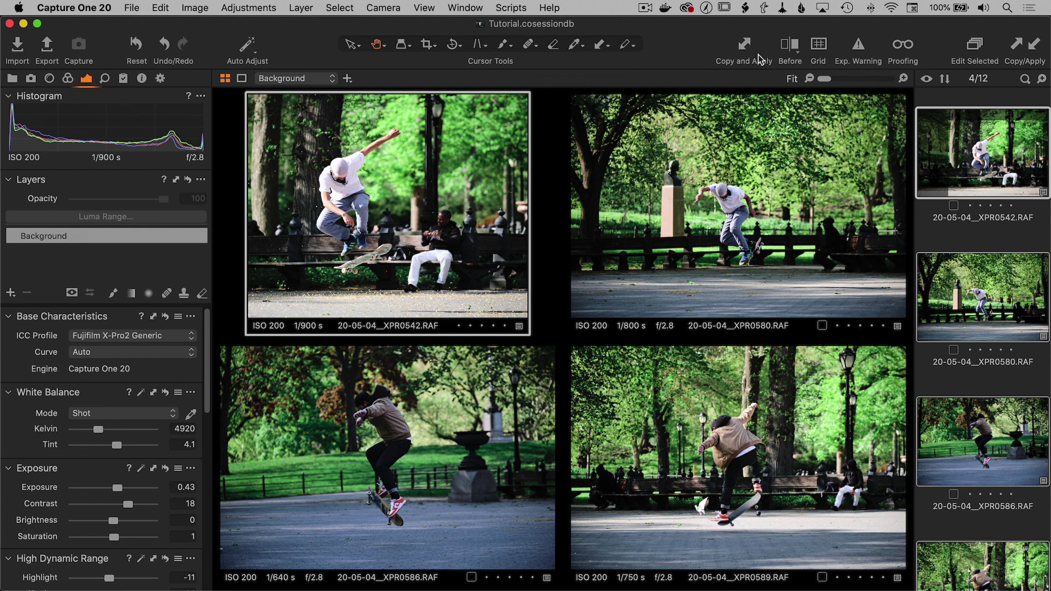
Try copying the White Balance and Exposure settings, dismissing the clipboard dialog
scroll(206, 340, down, 2)
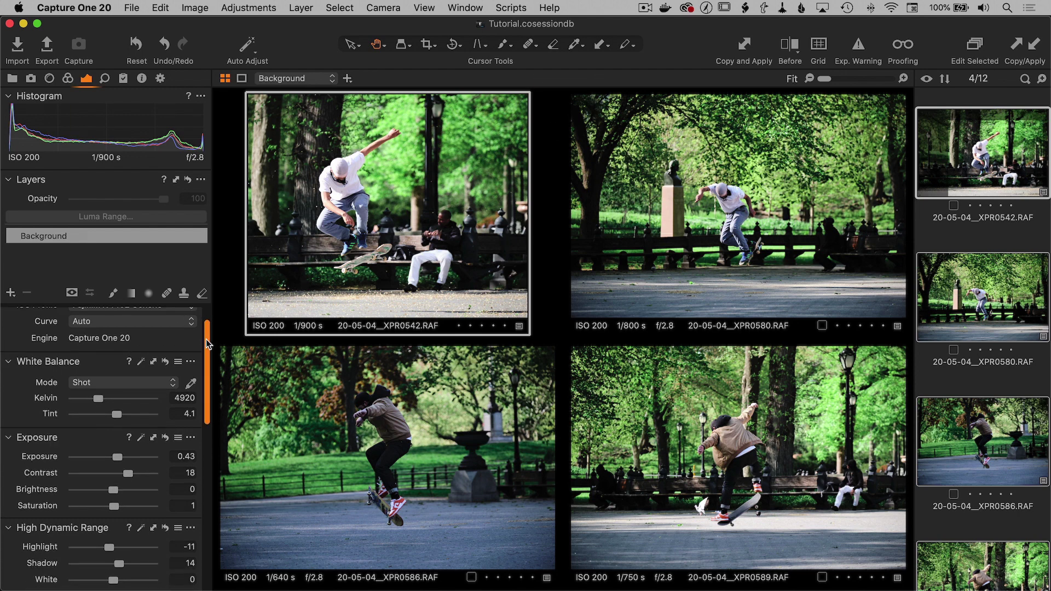
click(151, 346)
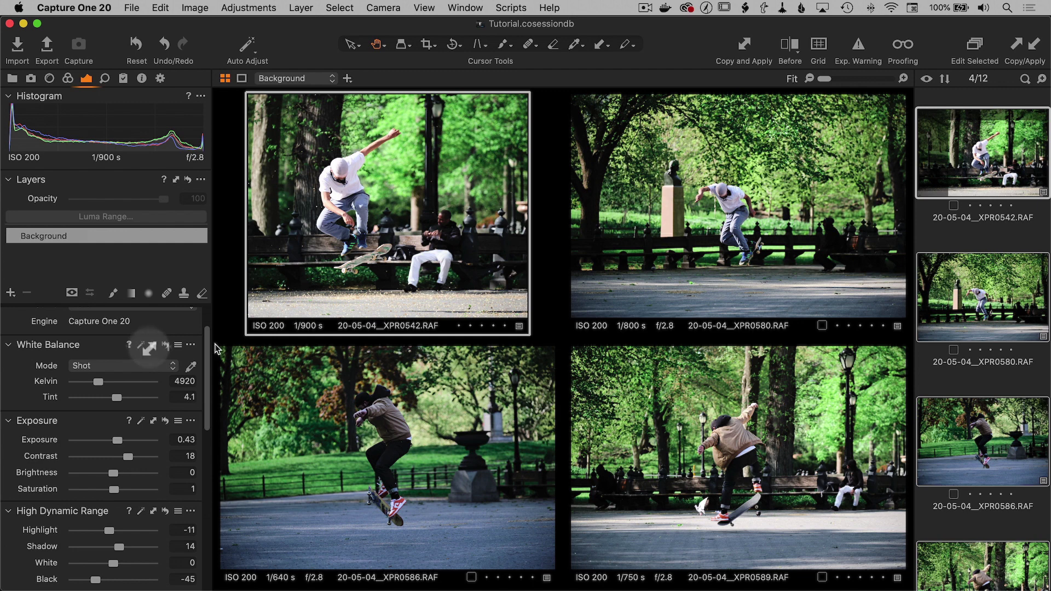
scroll(206, 351, down, 2)
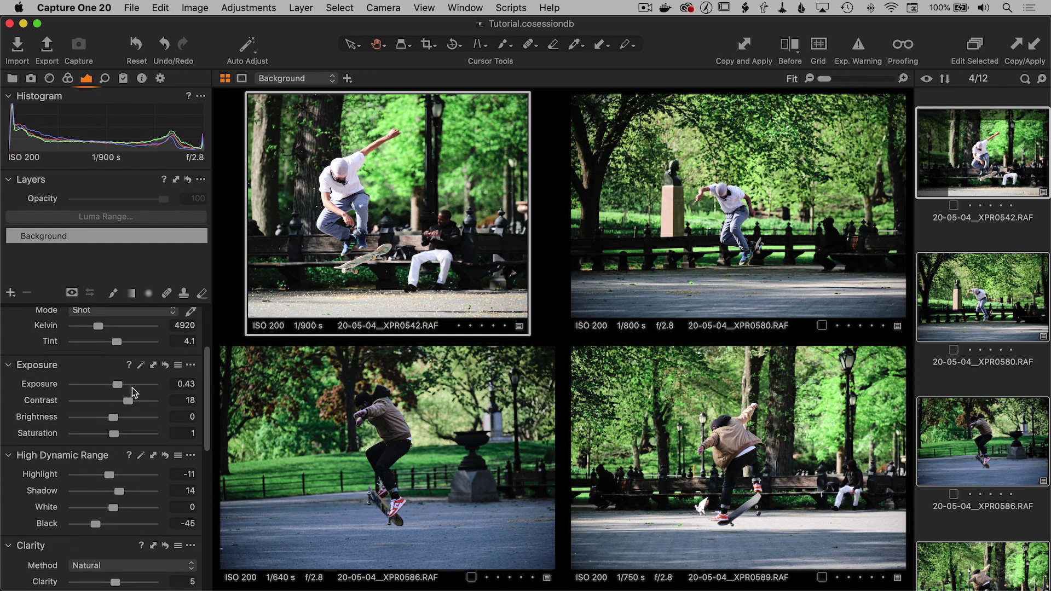
click(154, 365)
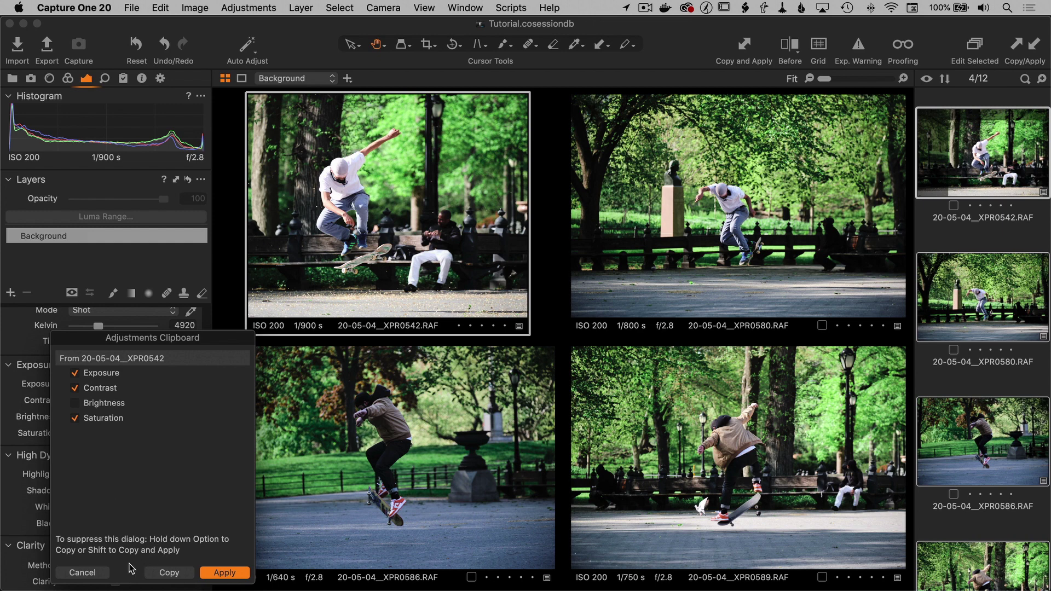
click(86, 573)
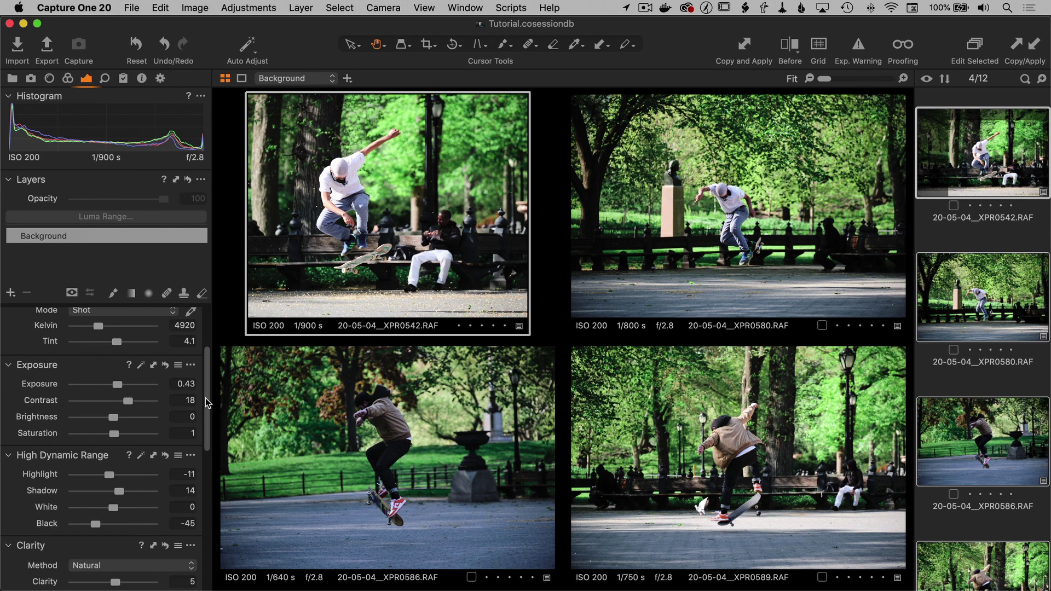
Copy the Levels setting to the Adjustments Clipboard
drag(207, 408, 207, 499)
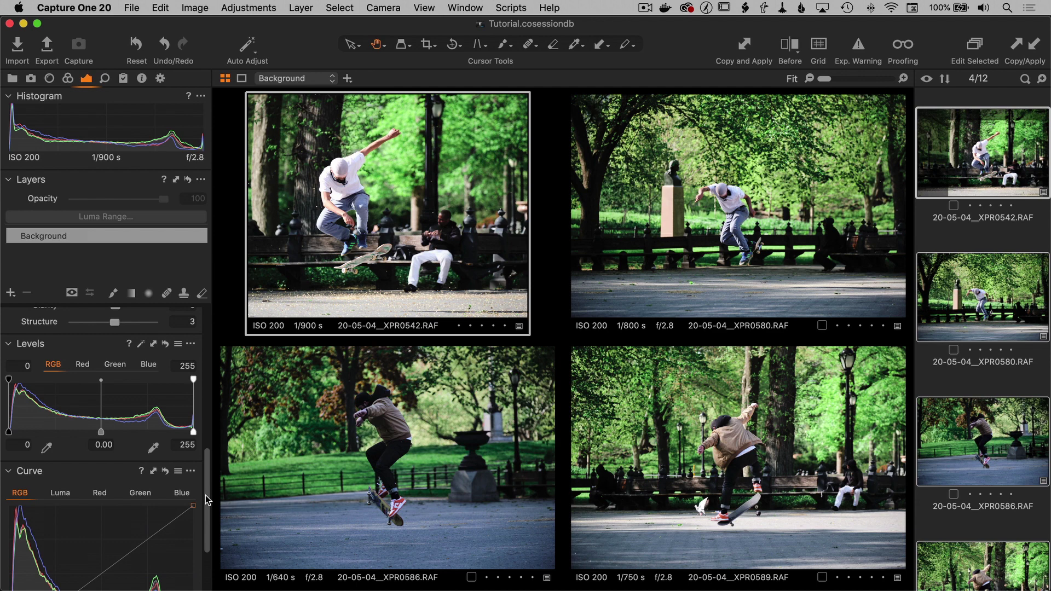
click(155, 345)
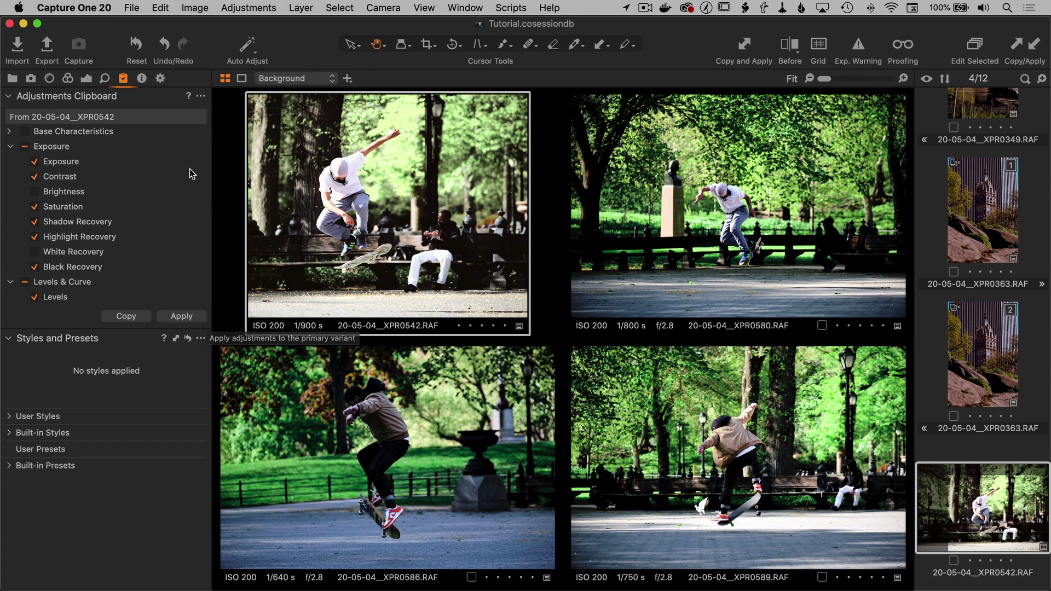
scroll(154, 186, down, 10)
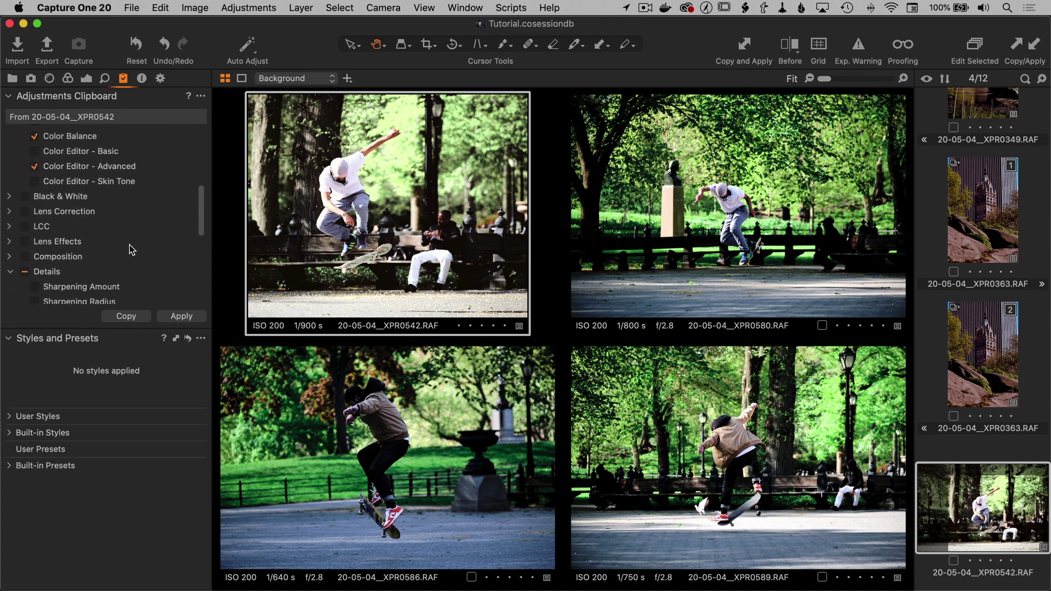
scroll(131, 250, up, 10)
scroll(131, 249, up, 2)
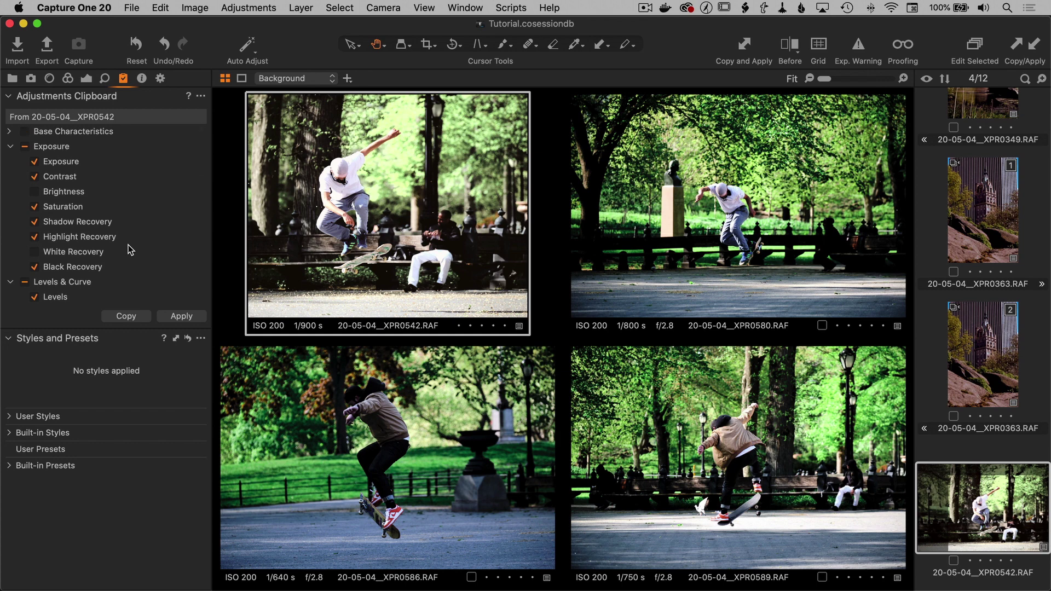
Set the Adjustments Clipboard to Autoselect Adjusted and select the bottom-left skateboard photo
click(201, 97)
mouse_move(234, 109)
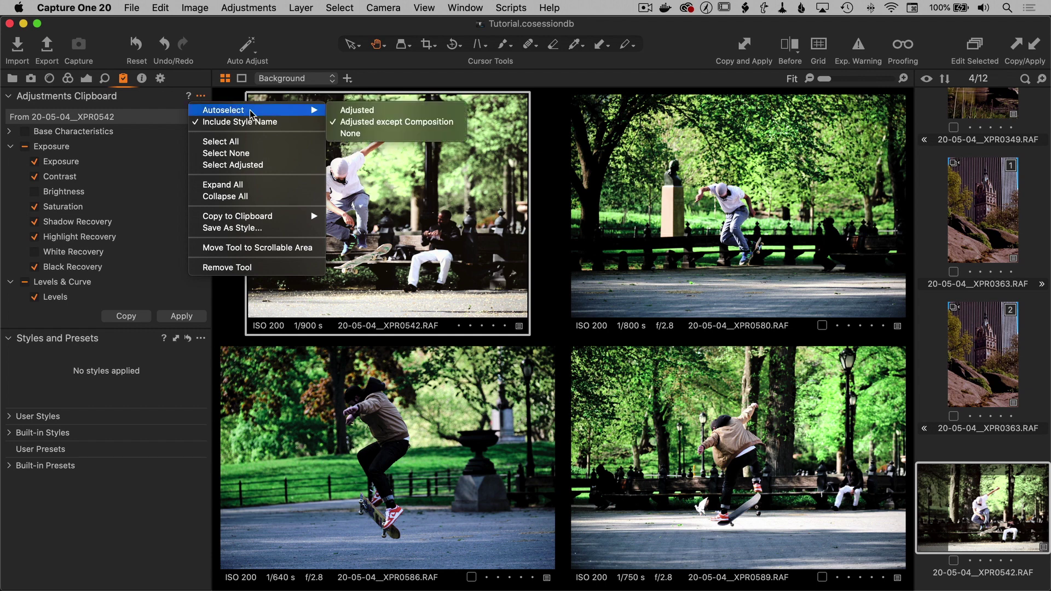
click(357, 111)
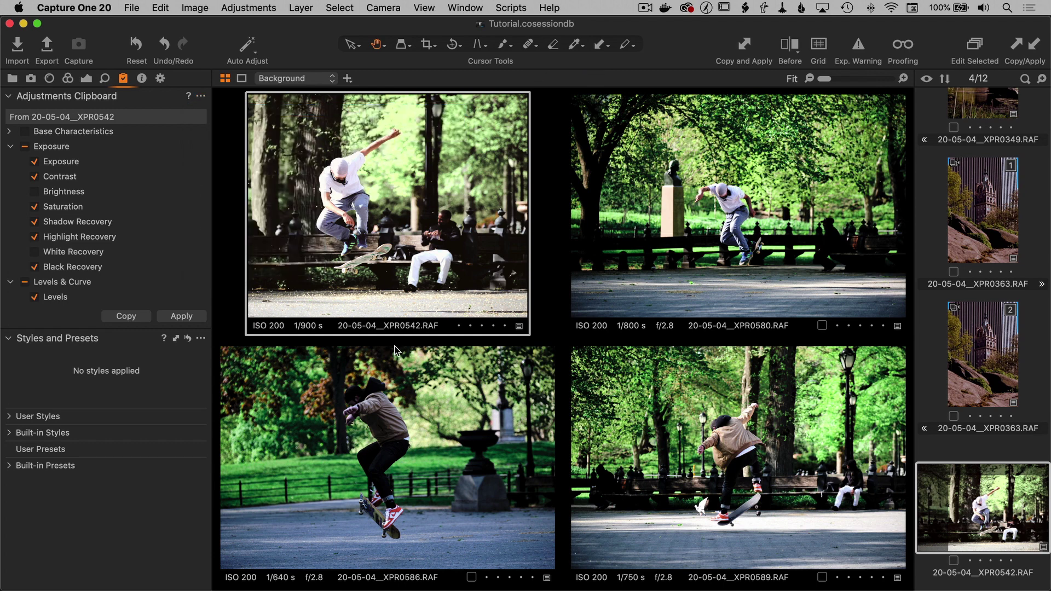
click(394, 371)
Shift the crop on the bottom-left photo and copy its adjustments including the crop
key(c)
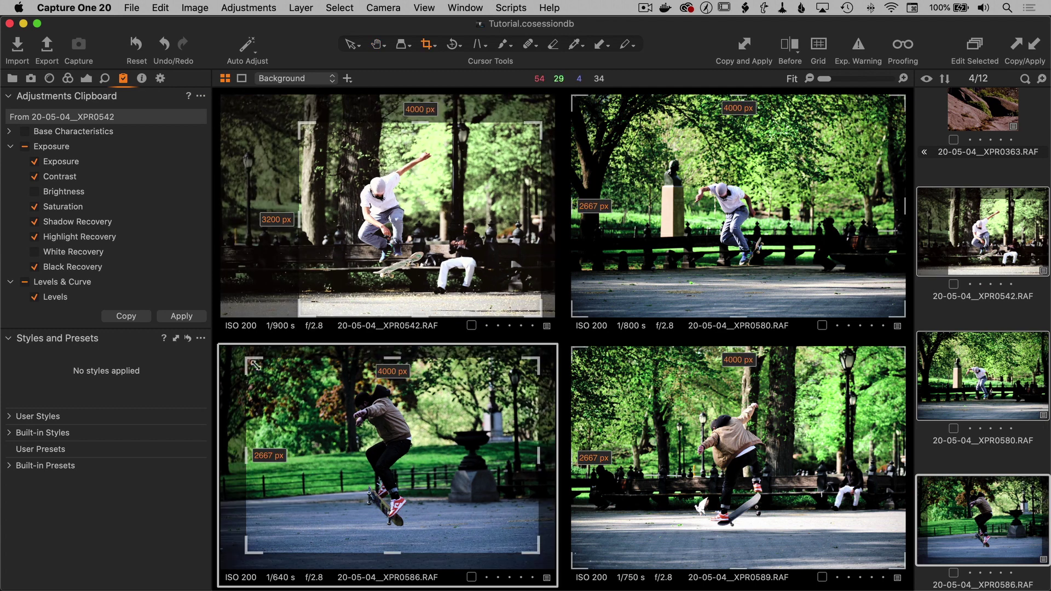
drag(277, 371, 279, 372)
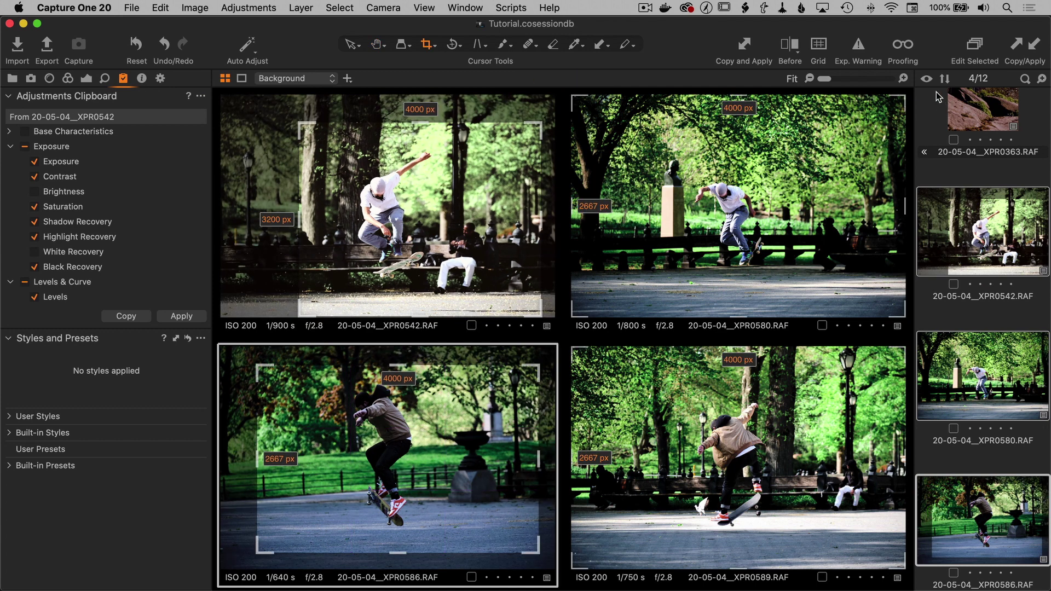
key(h)
key(super+shift+c)
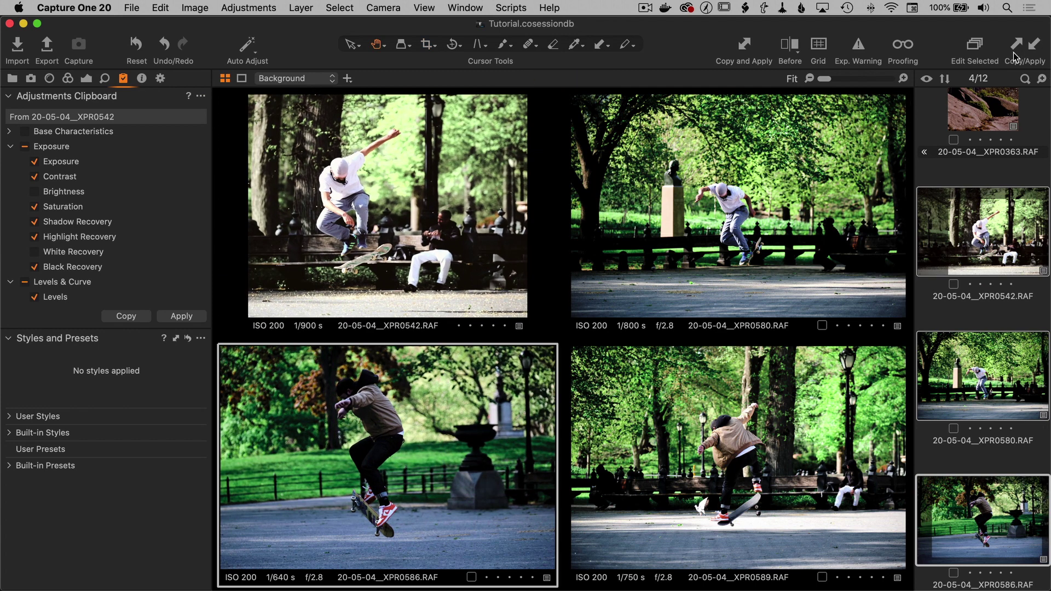
scroll(137, 264, down, 8)
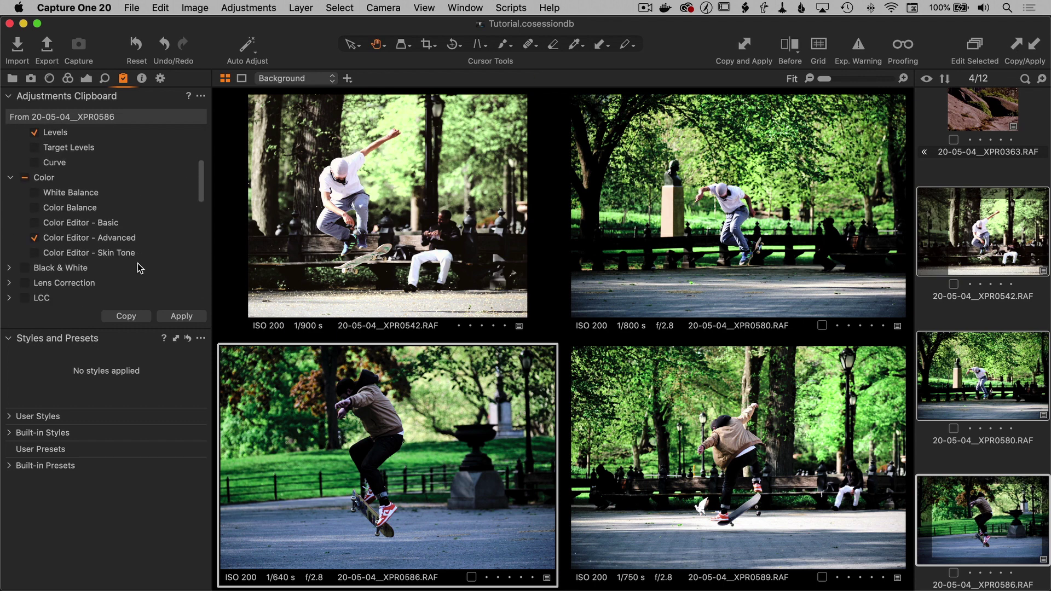
scroll(117, 264, down, 3)
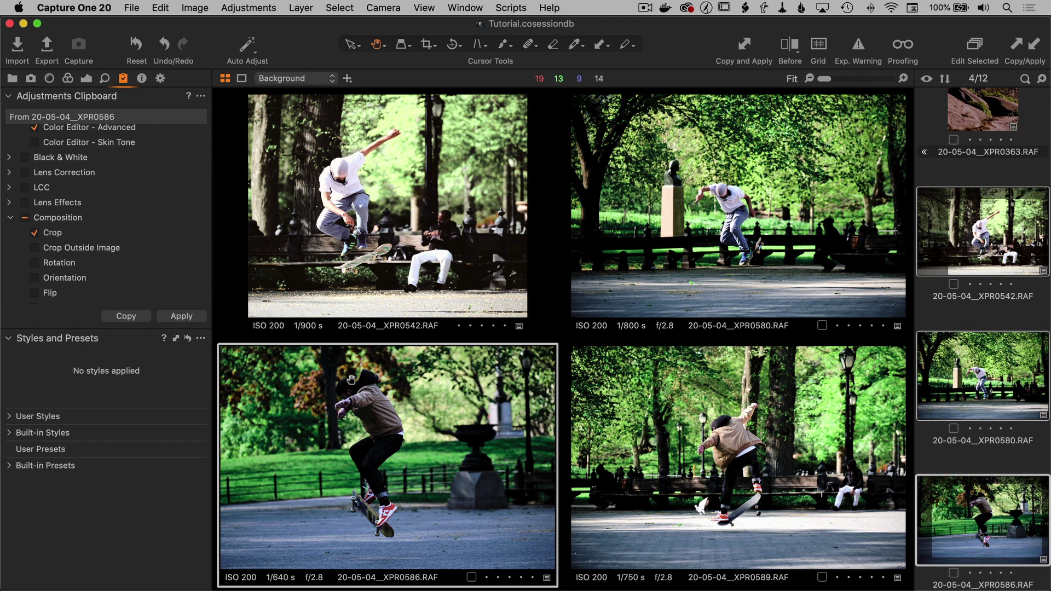
Try copying only the crop from the Crop tool's right-click HUD, then close the dialog
key(c)
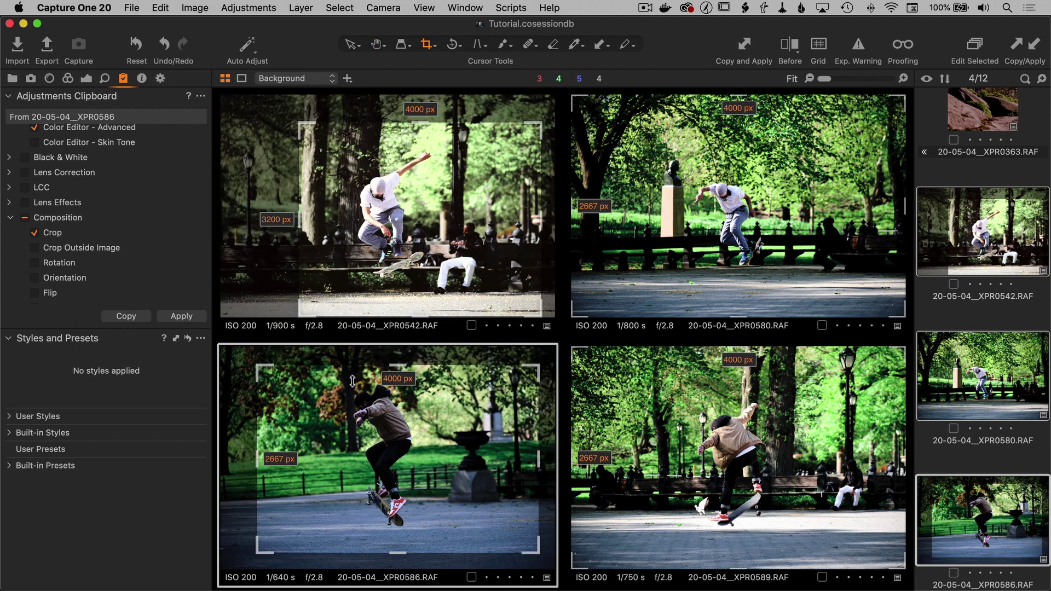
right_click(396, 427)
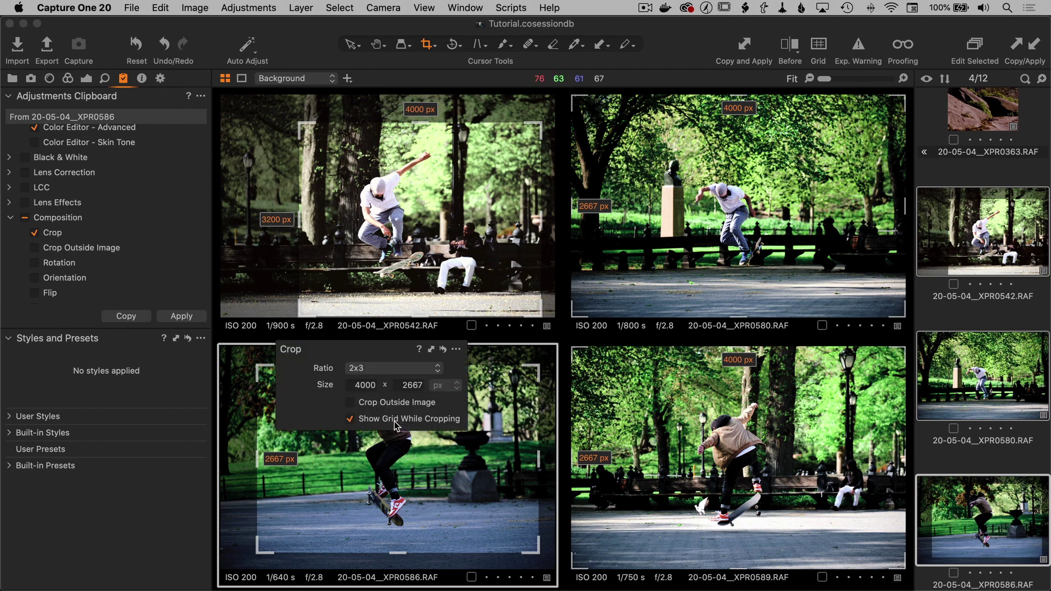
click(432, 350)
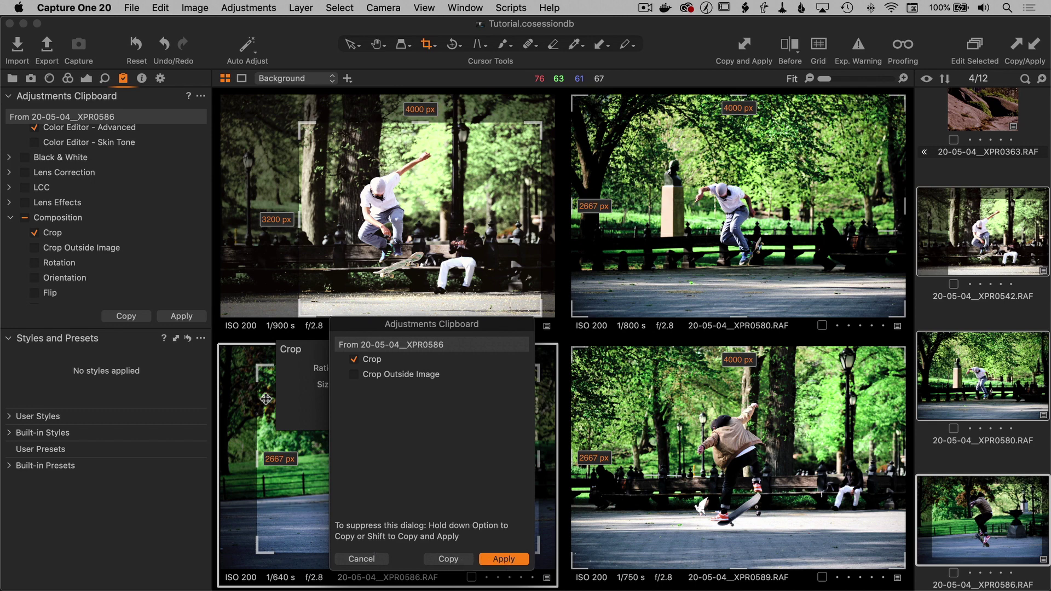
click(370, 559)
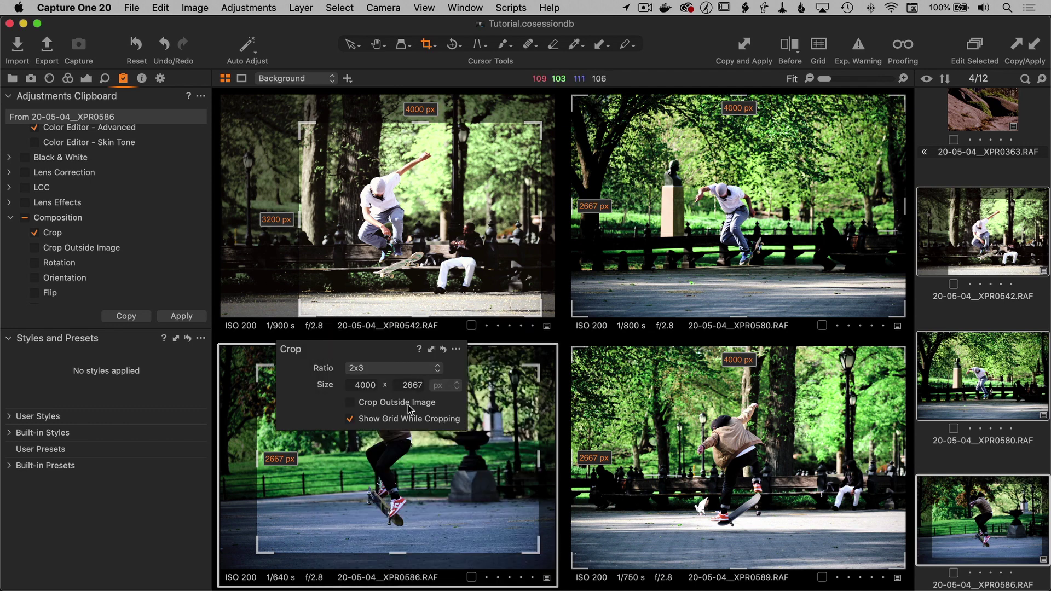
click(198, 97)
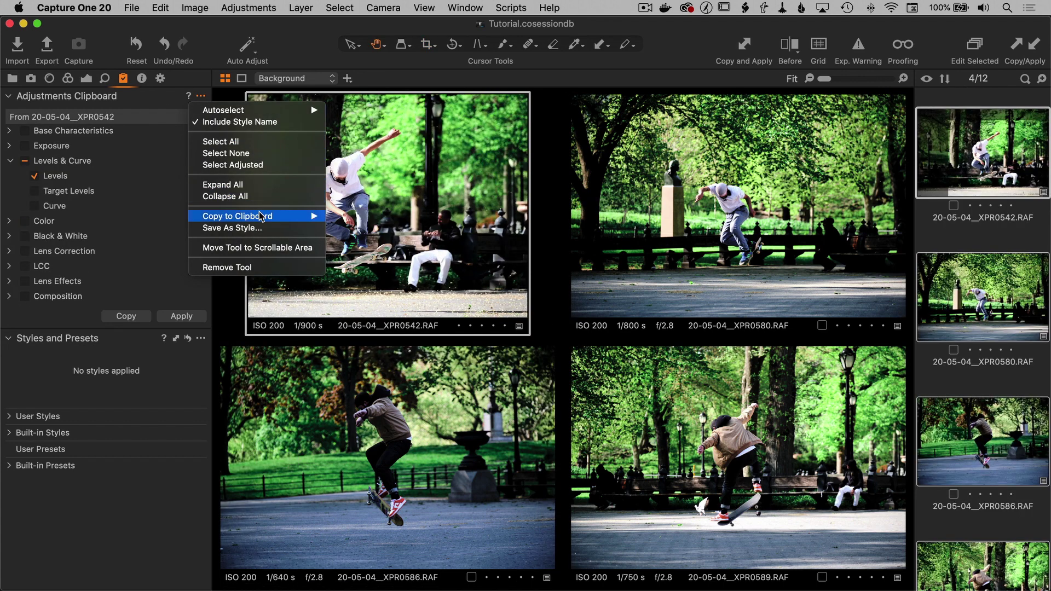
Load the SPR-04 style into the clipboard and apply it to the selected photo
mouse_move(262, 217)
mouse_move(415, 225)
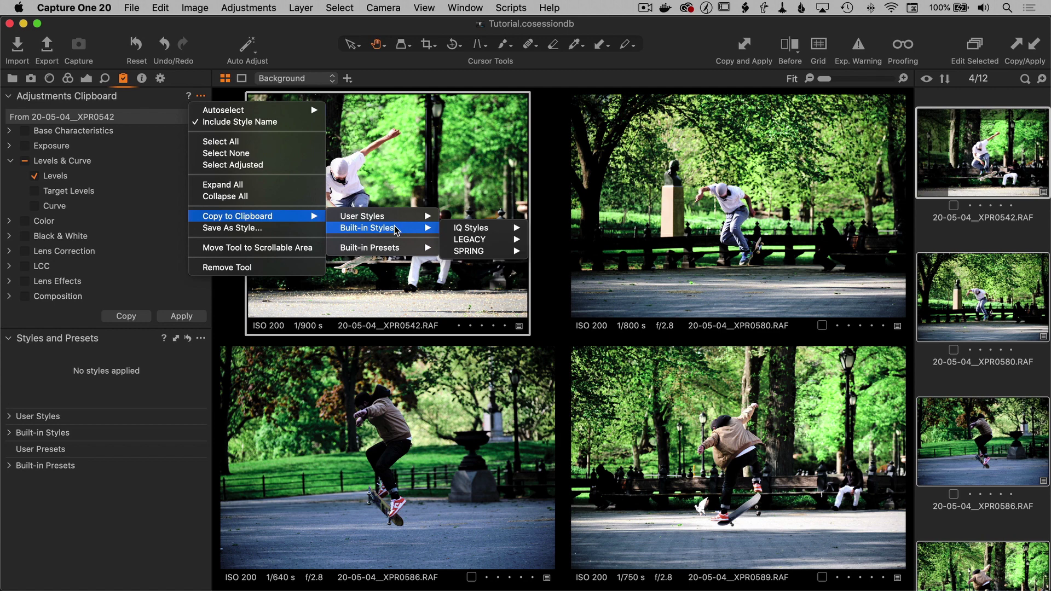
mouse_move(458, 241)
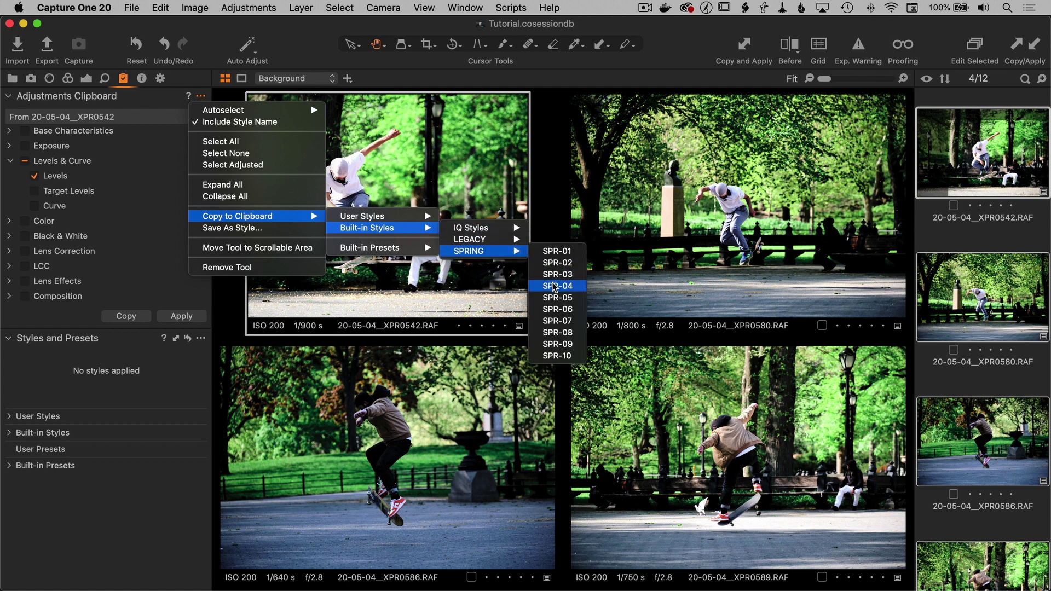
click(555, 286)
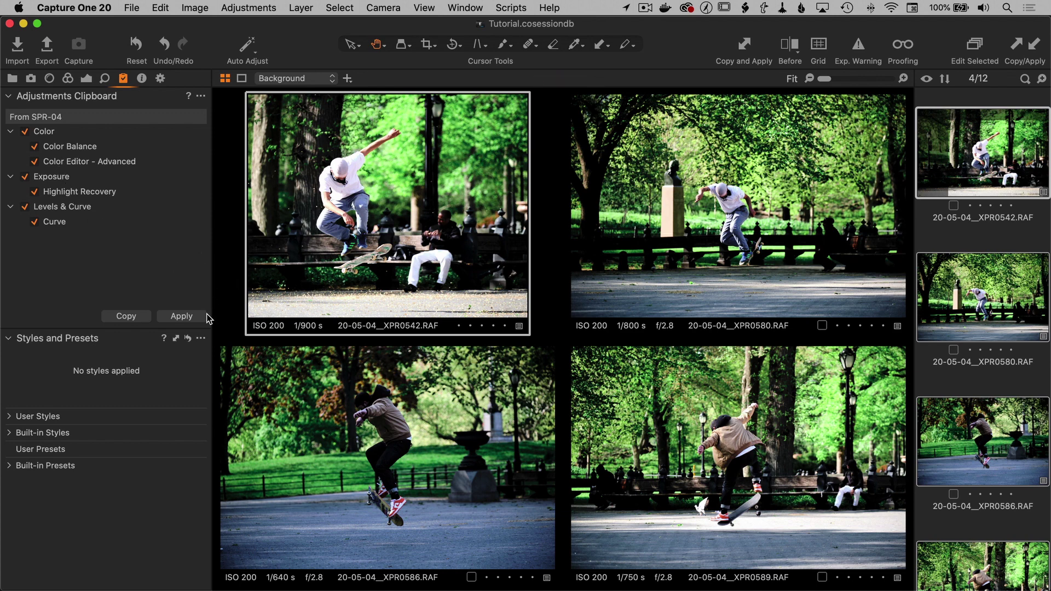
click(185, 317)
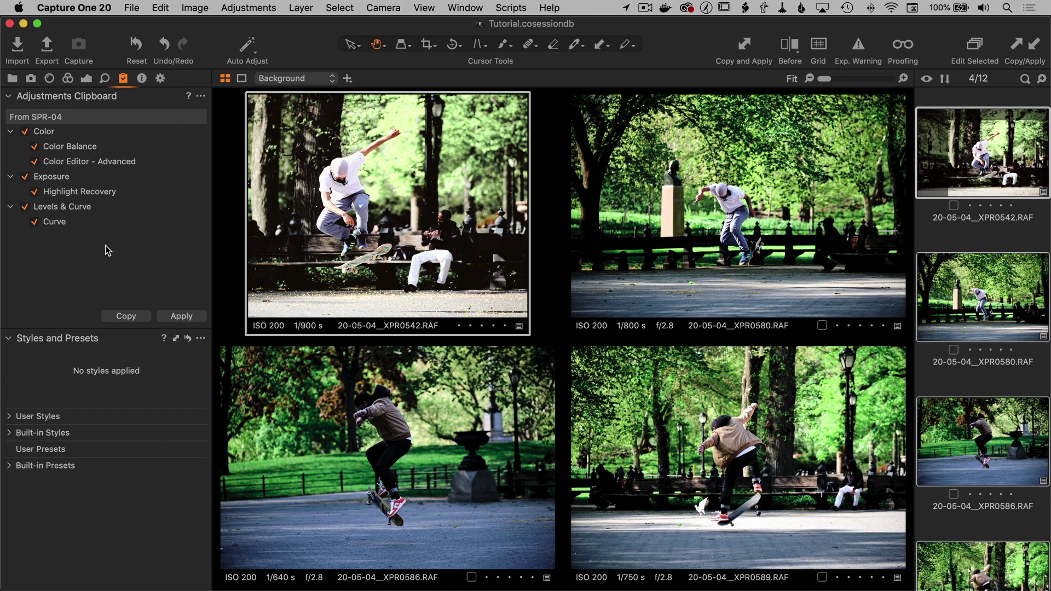
Undo, then apply only Color Balance and Color Editor, excluding Exposure and Levels & Curve
key(super+z)
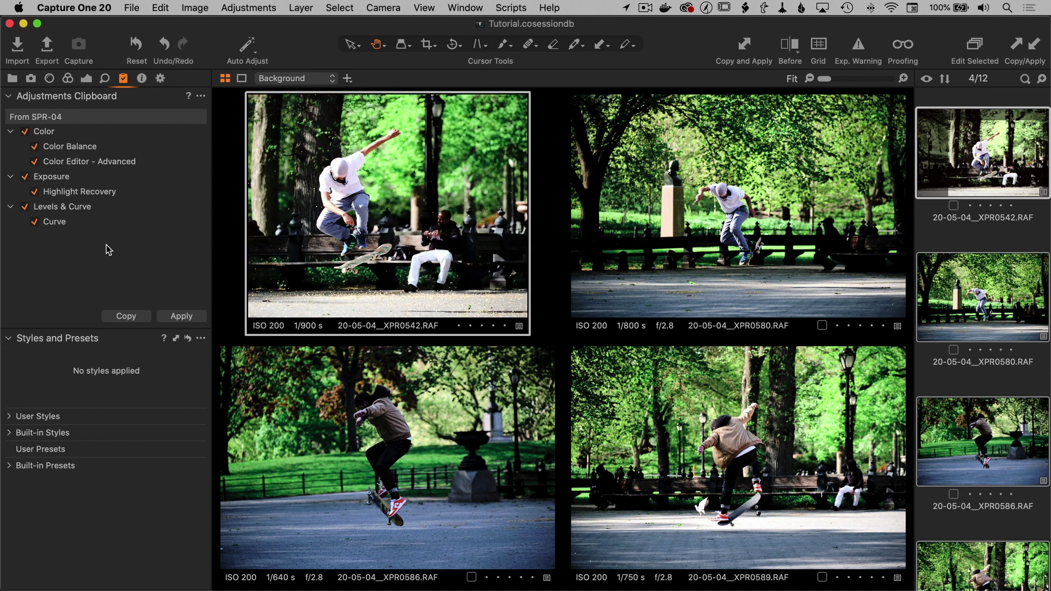
click(25, 207)
click(24, 176)
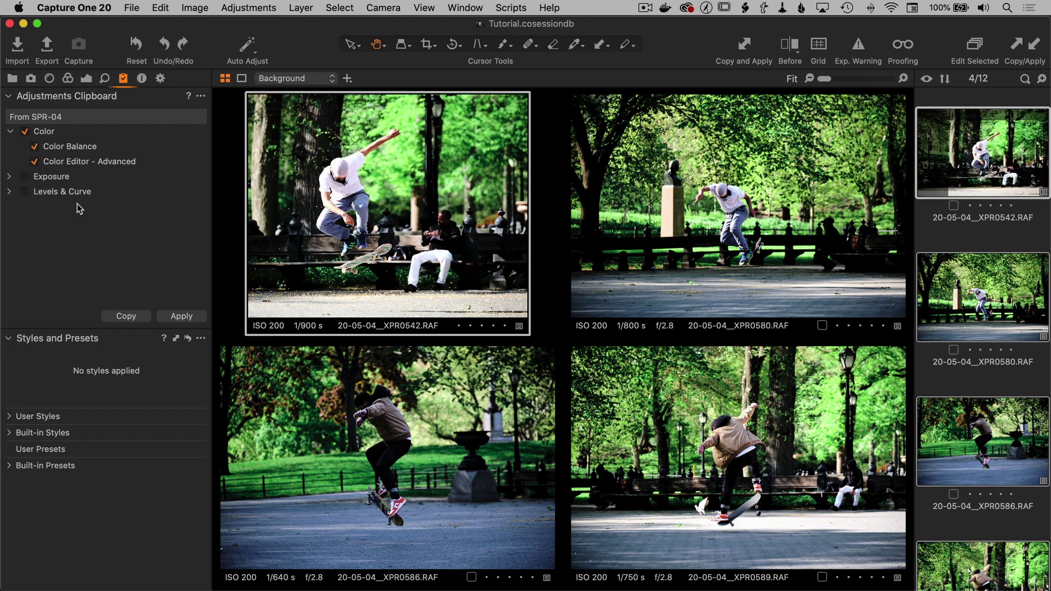
click(184, 317)
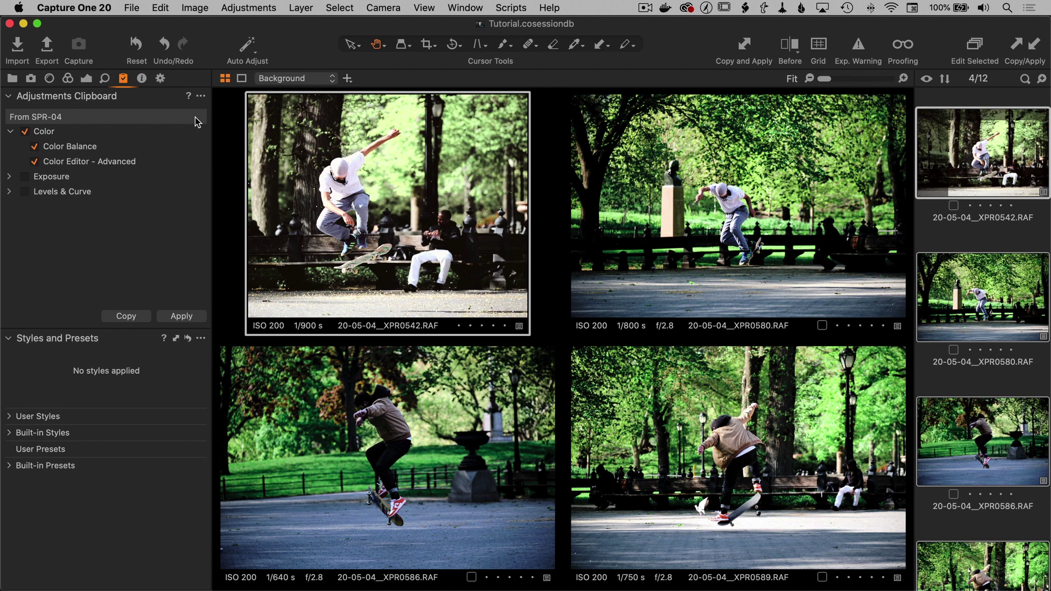
Start saving the clipboard adjustments as a style, then cancel the Save As Style dialog
click(201, 96)
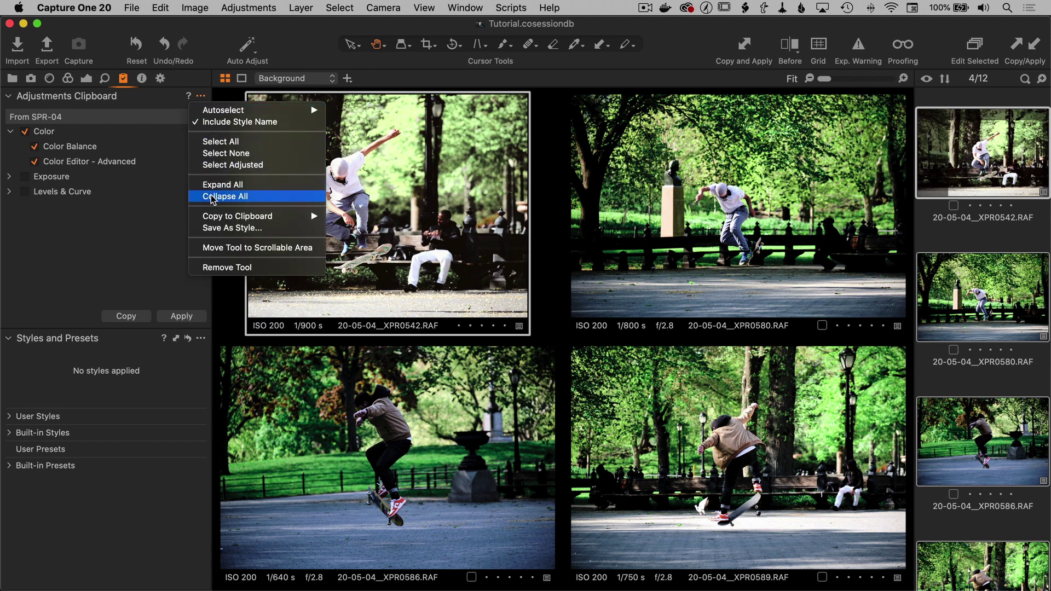
mouse_move(210, 216)
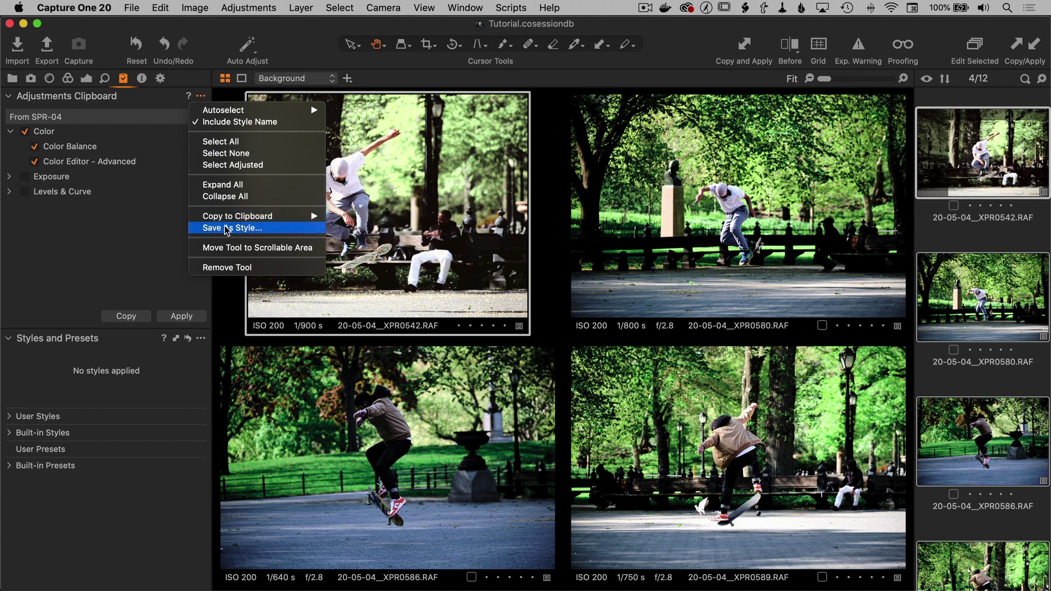
click(226, 229)
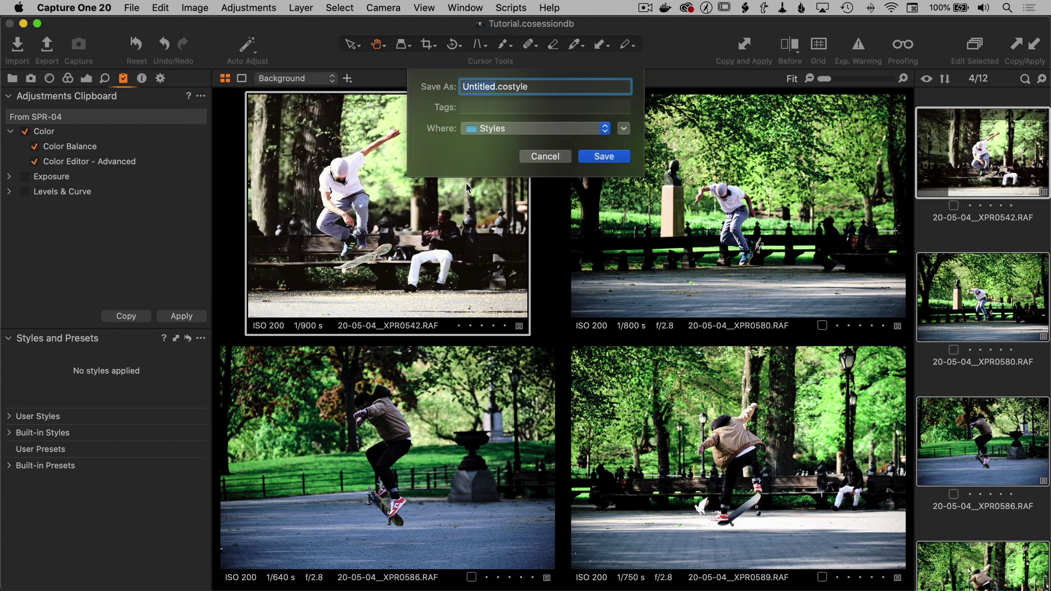
click(547, 157)
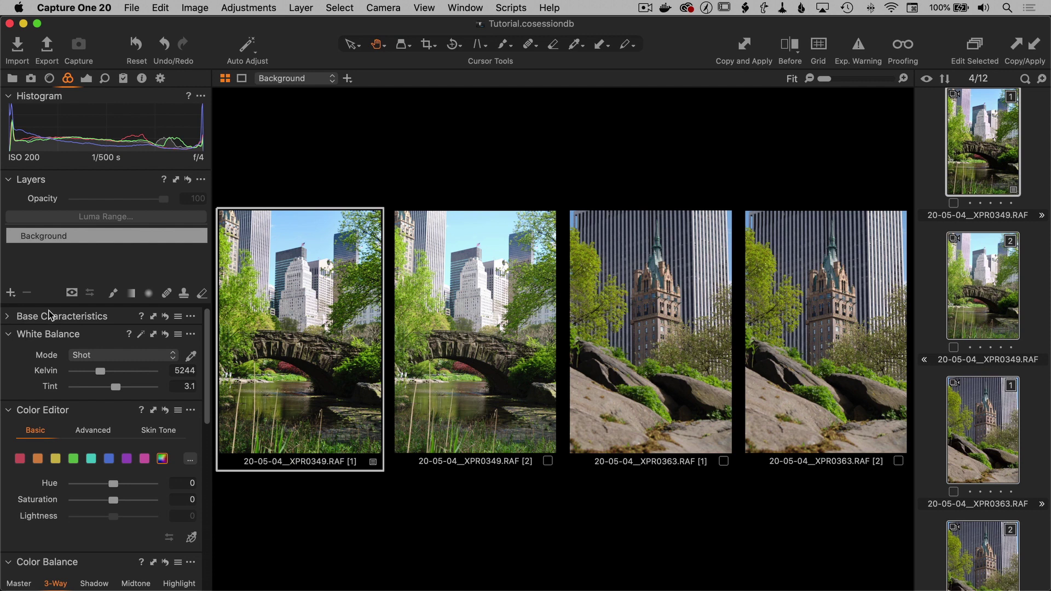
Add filled Adjustment Layer 1 with cooler blue highlights and an overall red-magenta colour balance
click(10, 296)
click(65, 314)
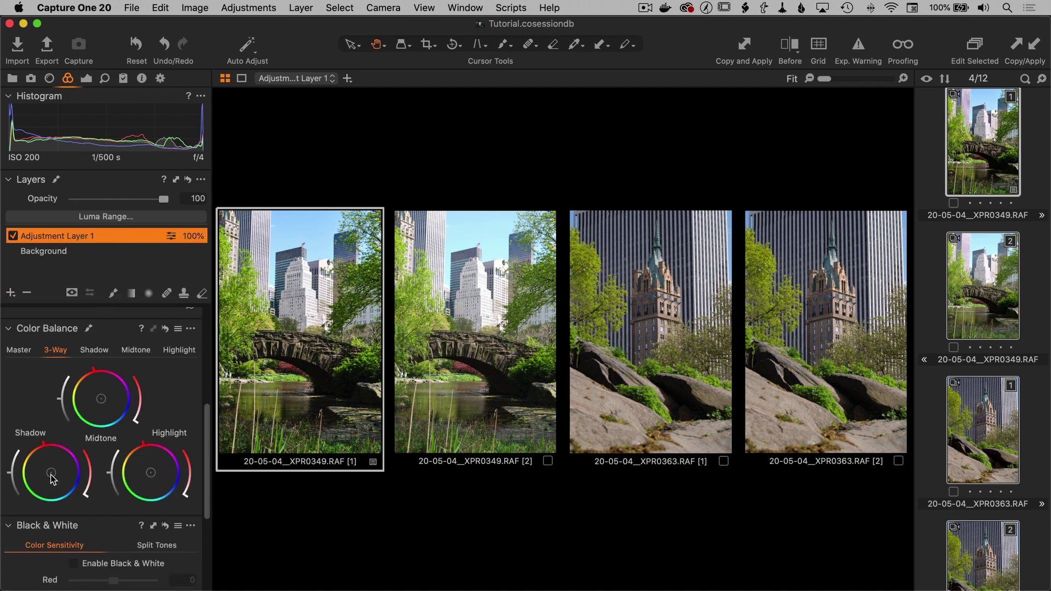
drag(152, 477, 164, 487)
drag(91, 385, 99, 379)
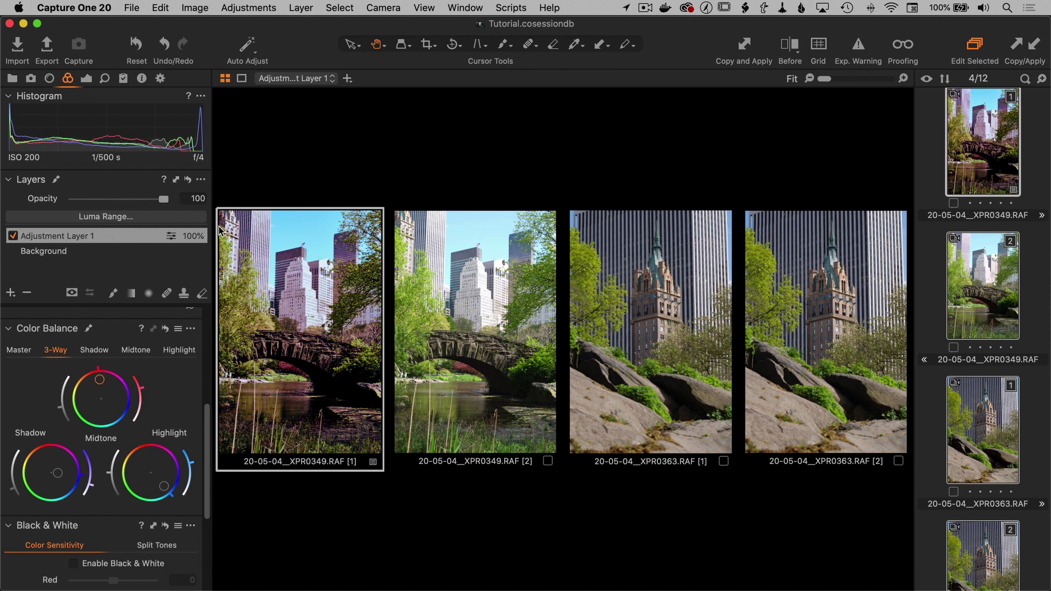
Copy the first bridge variant's adjustments to the clipboard and return to the Exposure tools
click(175, 179)
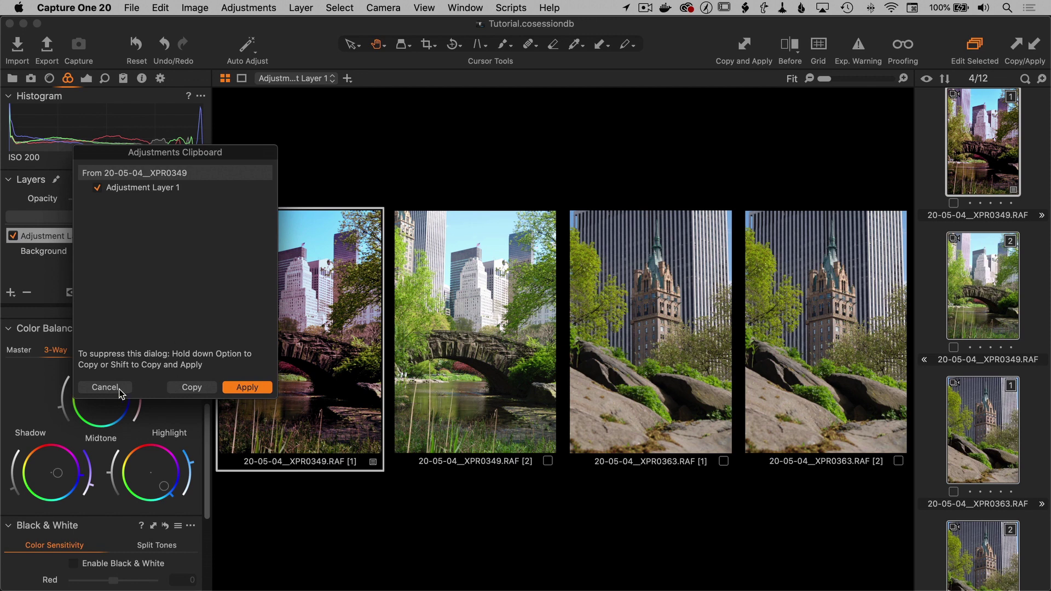
click(105, 387)
click(124, 78)
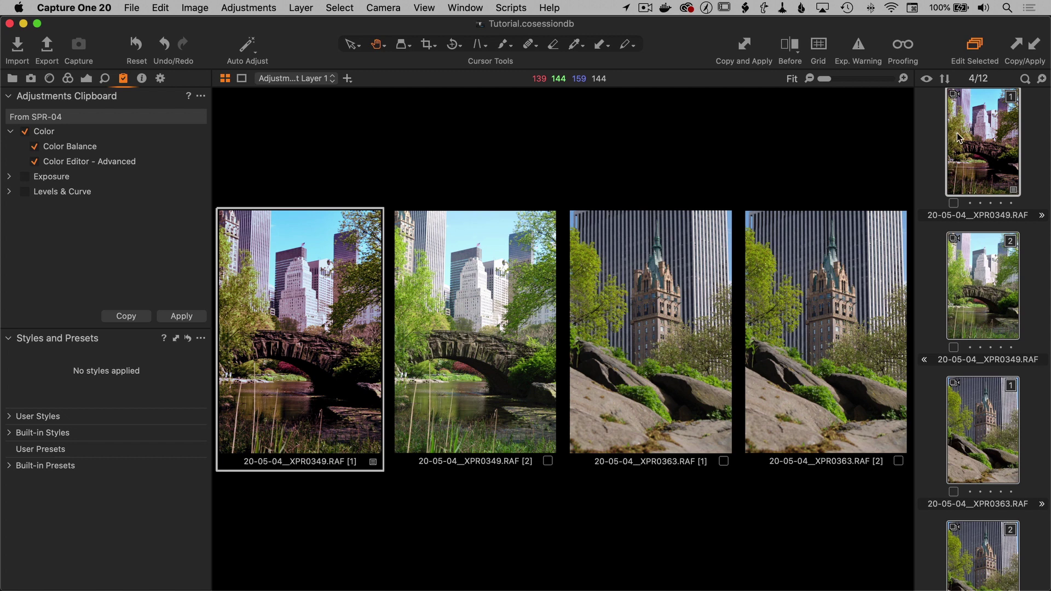
click(1015, 48)
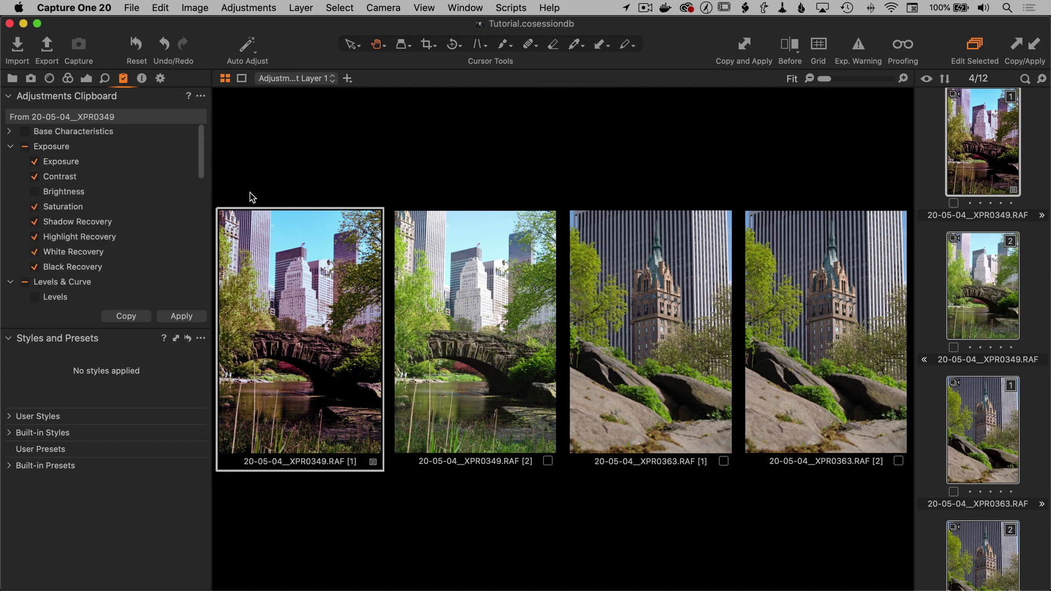
scroll(173, 162, down, 15)
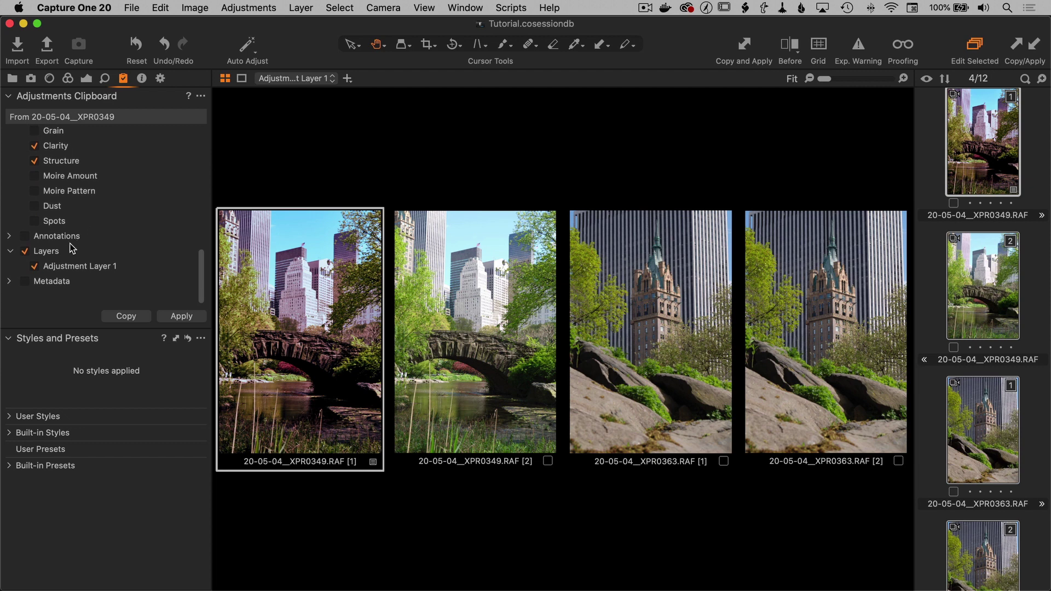
click(87, 80)
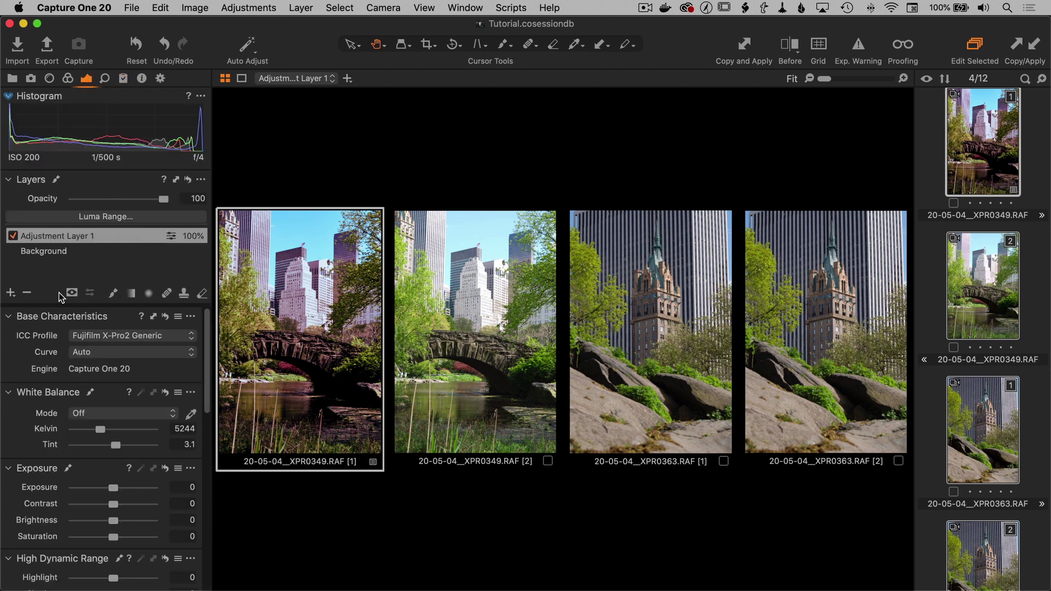
Paste the adjustment layer onto the XPR0363 variants, shift its midtones toward warm orange, and copy-apply it to the other variants
click(177, 183)
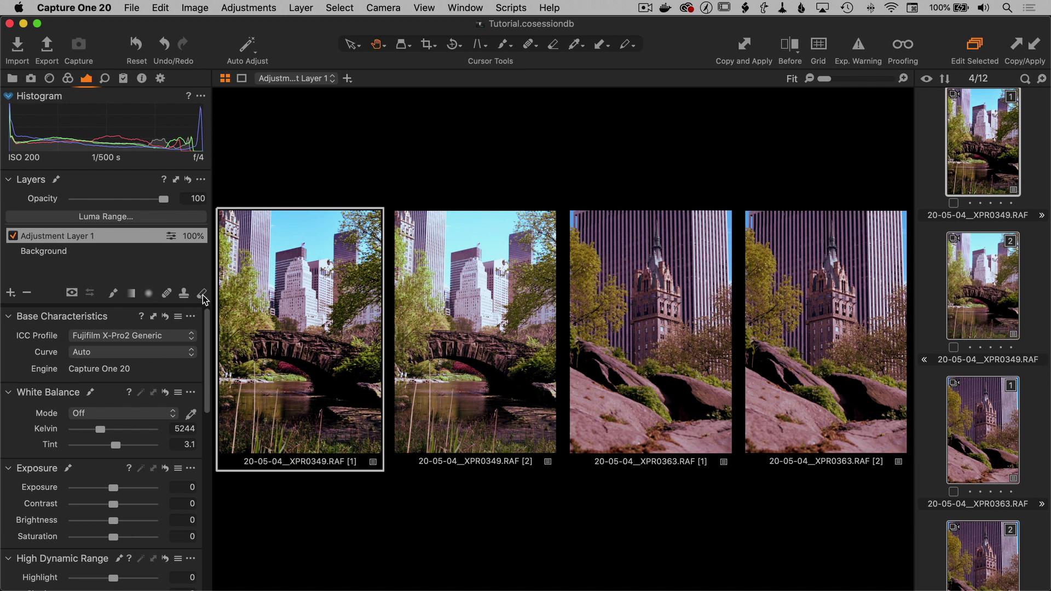
mouse_move(207, 331)
mouse_down()
mouse_move(206, 361)
mouse_move(206, 344)
mouse_up()
click(68, 79)
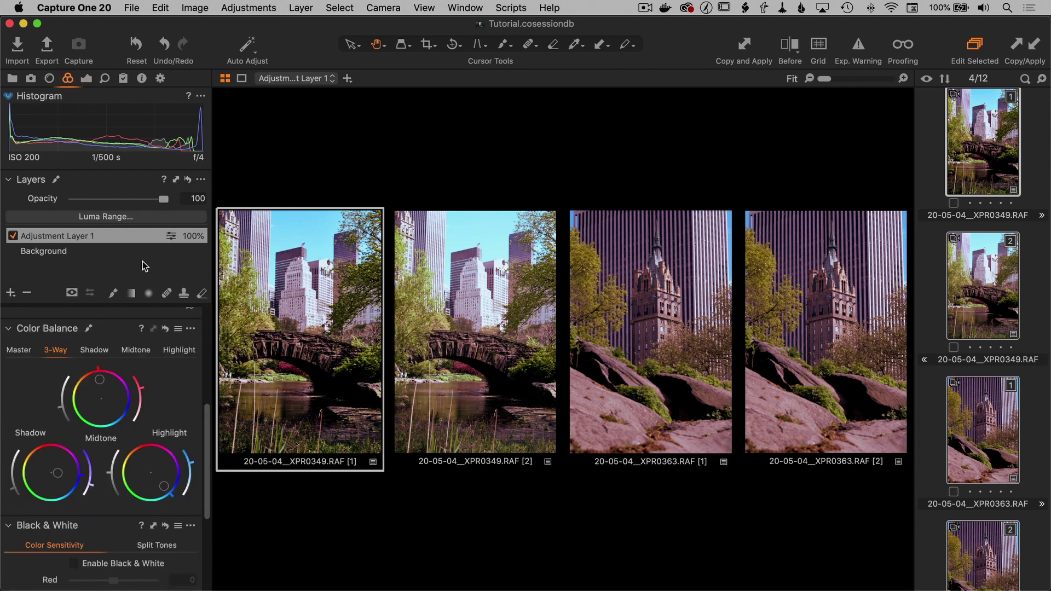
mouse_move(101, 385)
mouse_down()
mouse_move(110, 389)
mouse_move(91, 384)
mouse_up()
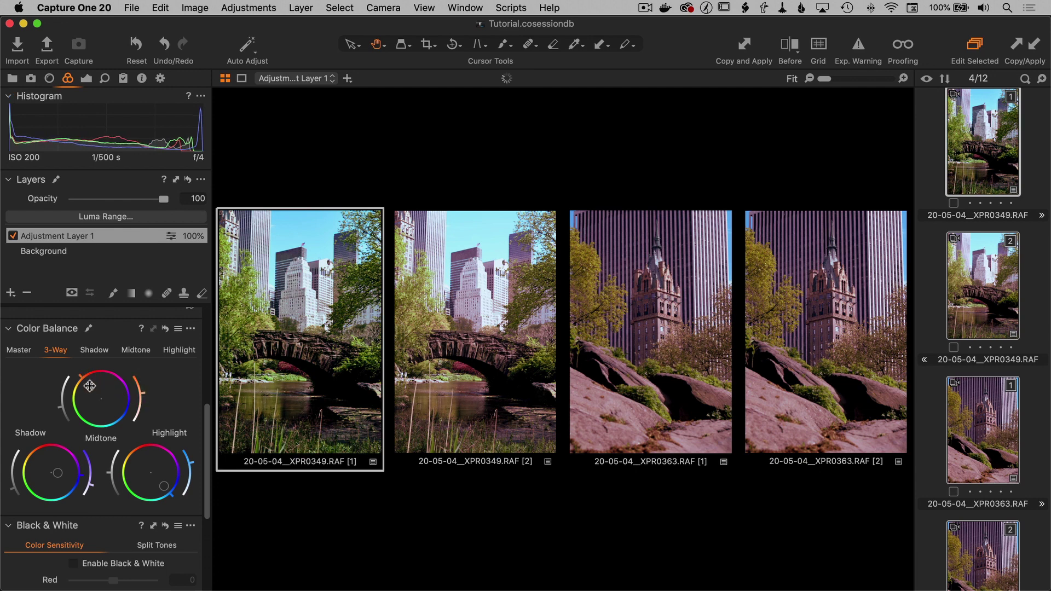
click(175, 180)
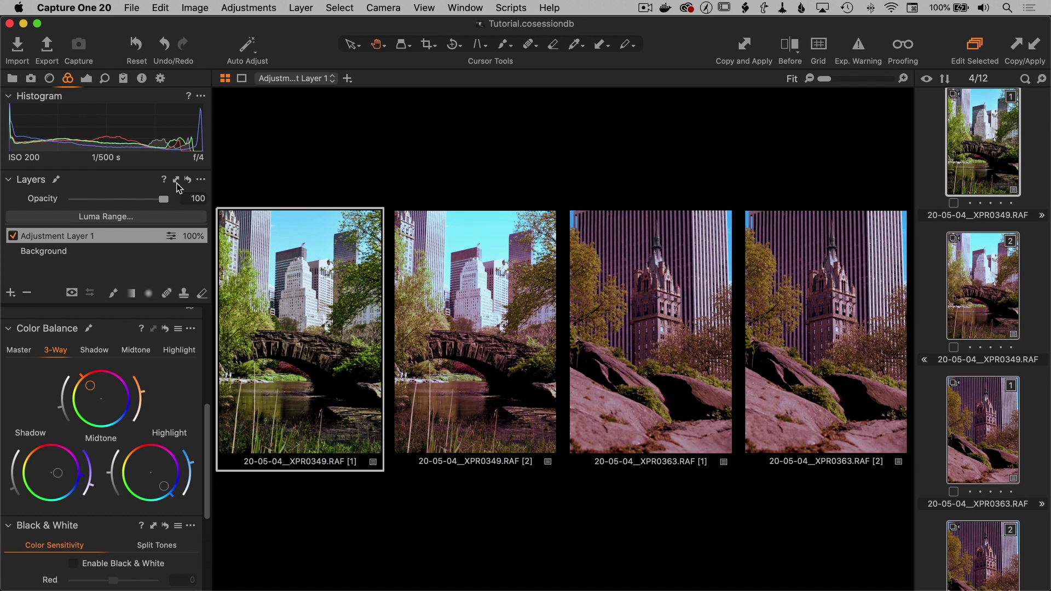
click(452, 283)
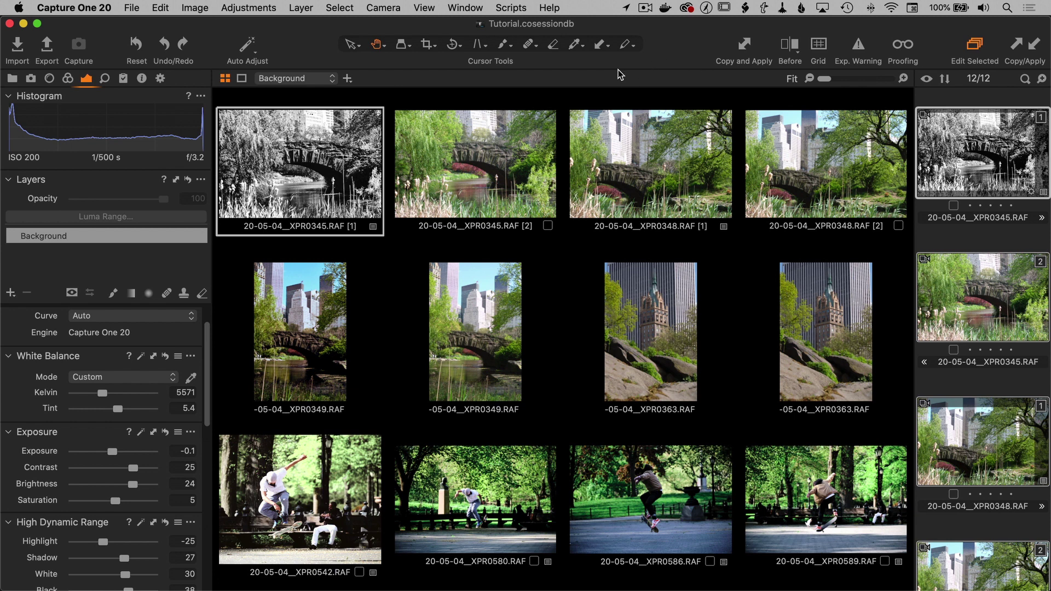
Pick the Apply Adjustments cursor tool, keeping its mode set to apply
click(600, 45)
click(607, 47)
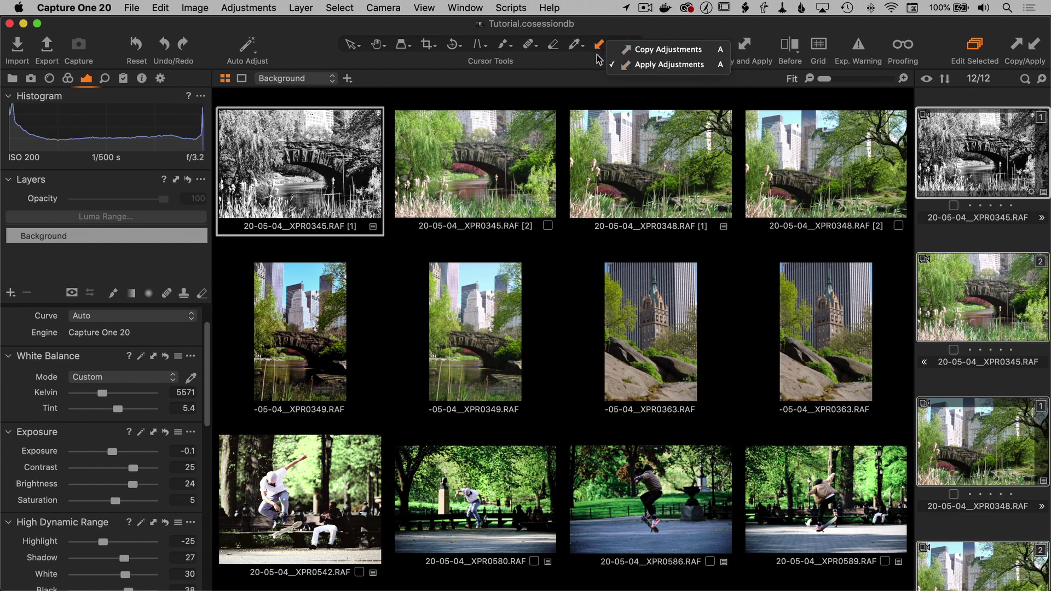
click(599, 57)
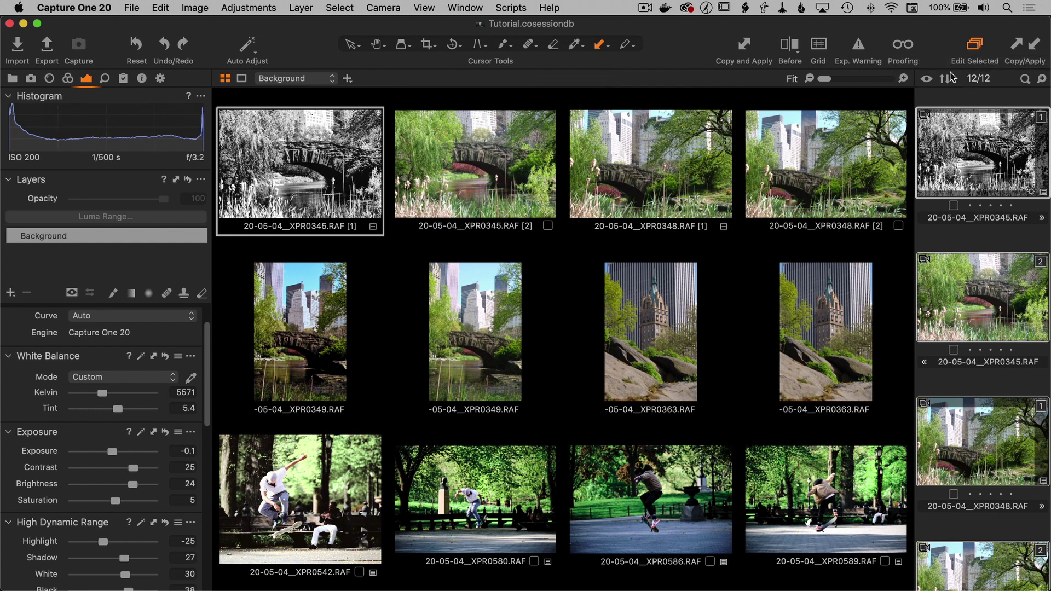
Apply the black-and-white look to every photo, then undo it back to XPR0345 [1]
click(1032, 47)
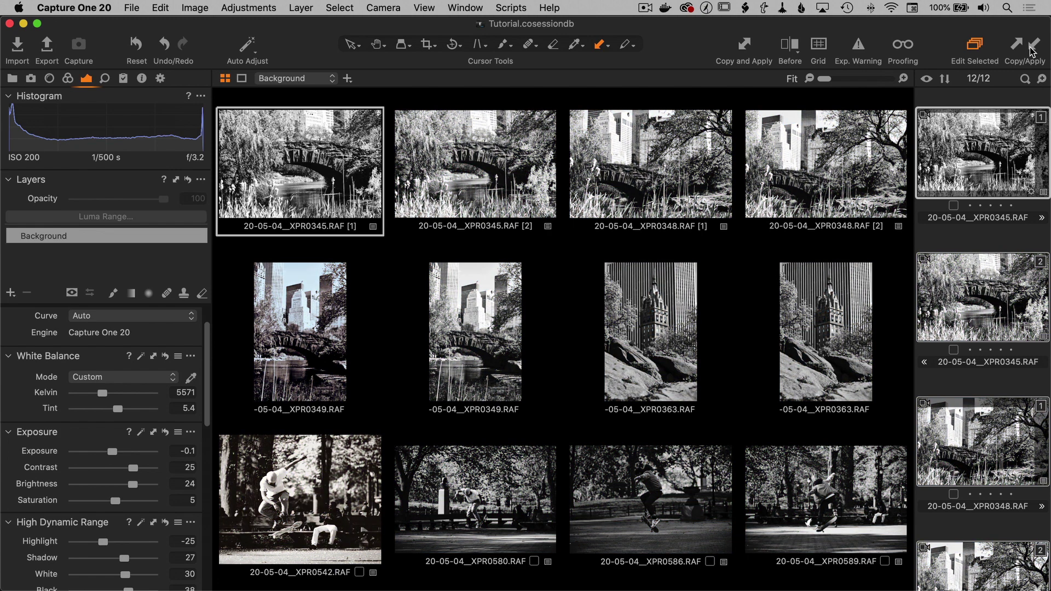
key(super+z)
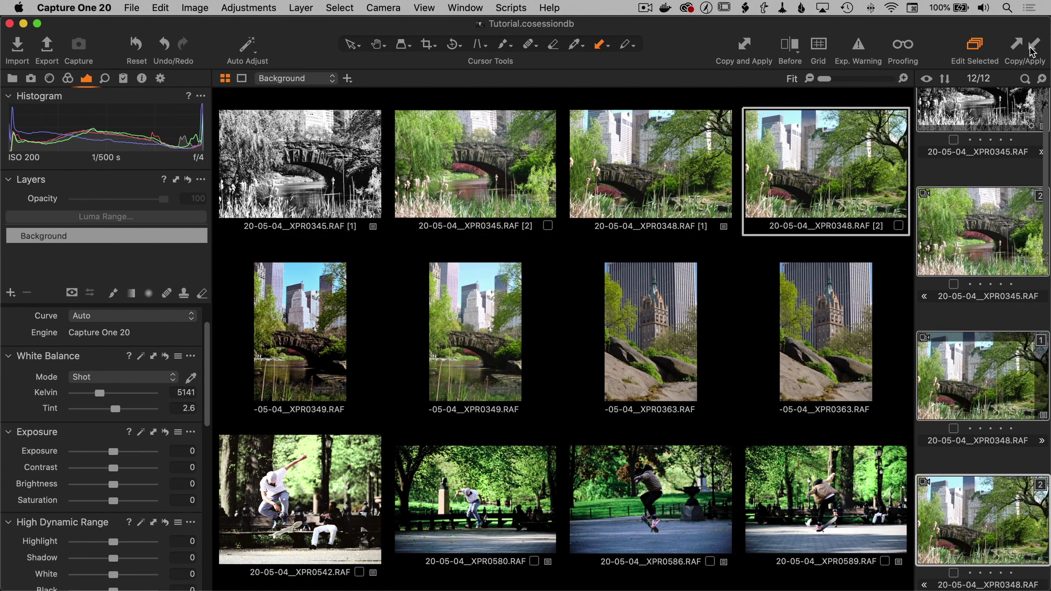
key(super+z)
key(super+z)
key(super+z)
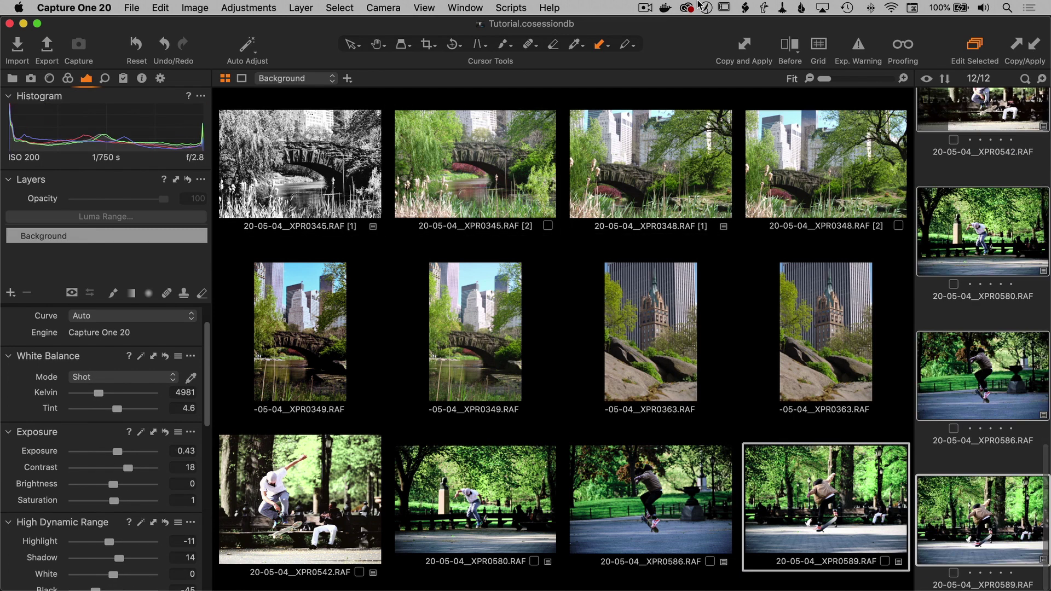
key(super+z)
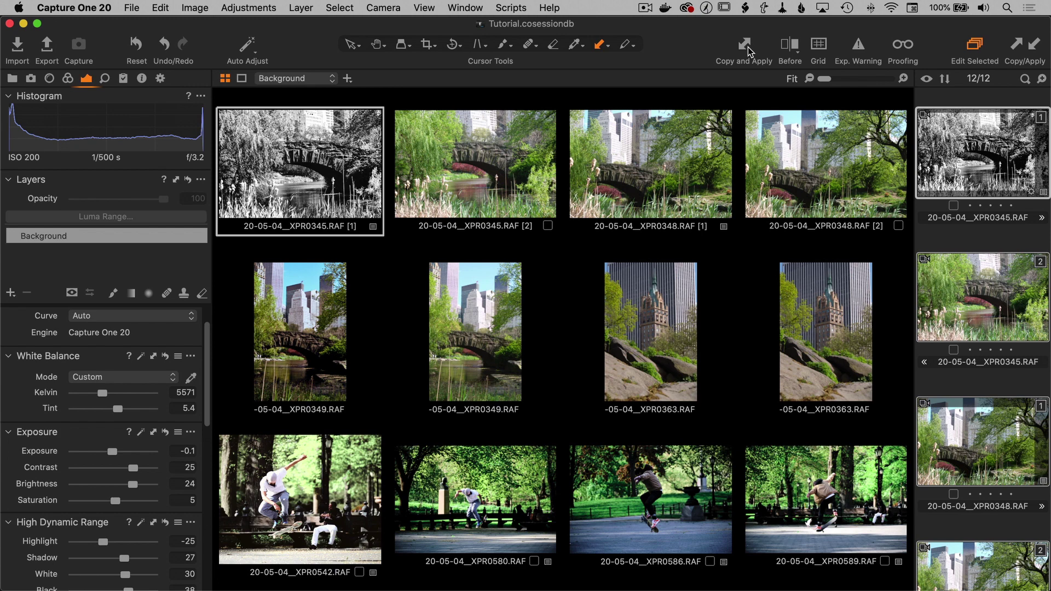
Stamp the black-and-white look onto the first variants of XPR0348, XPR0363 and XPR0349
click(647, 161)
click(656, 304)
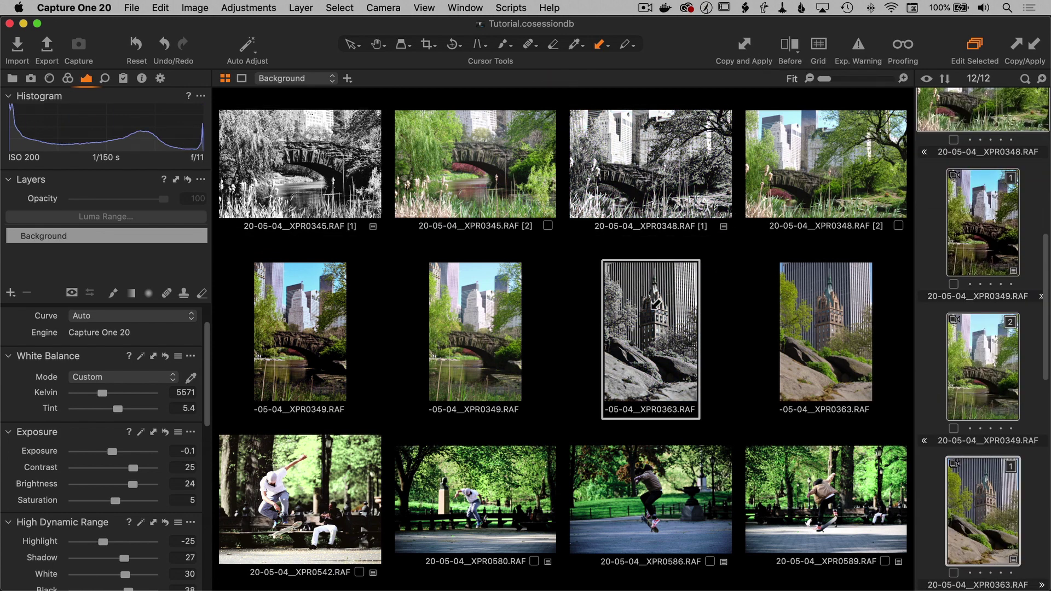
click(330, 333)
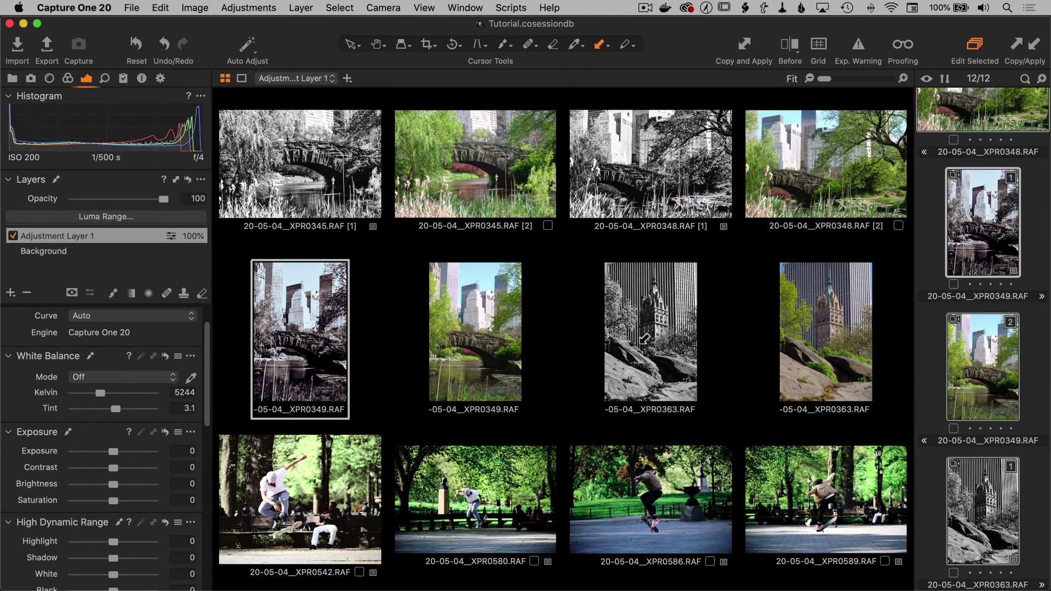